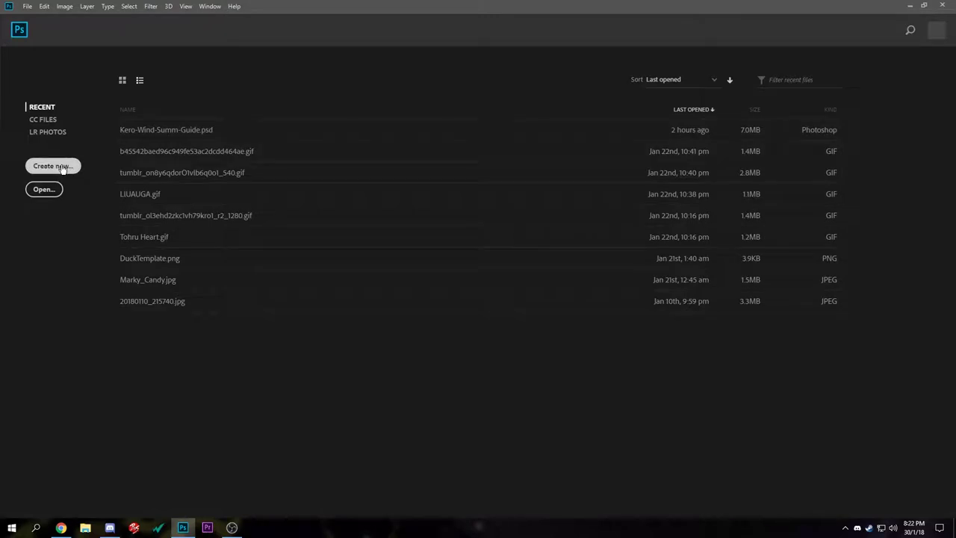
- Create a new document from the recent Thumbnails preset, 1280 x 720 px at 72 ppi with a white background
{"action": "left_click", "coordinate": [40, 172]}
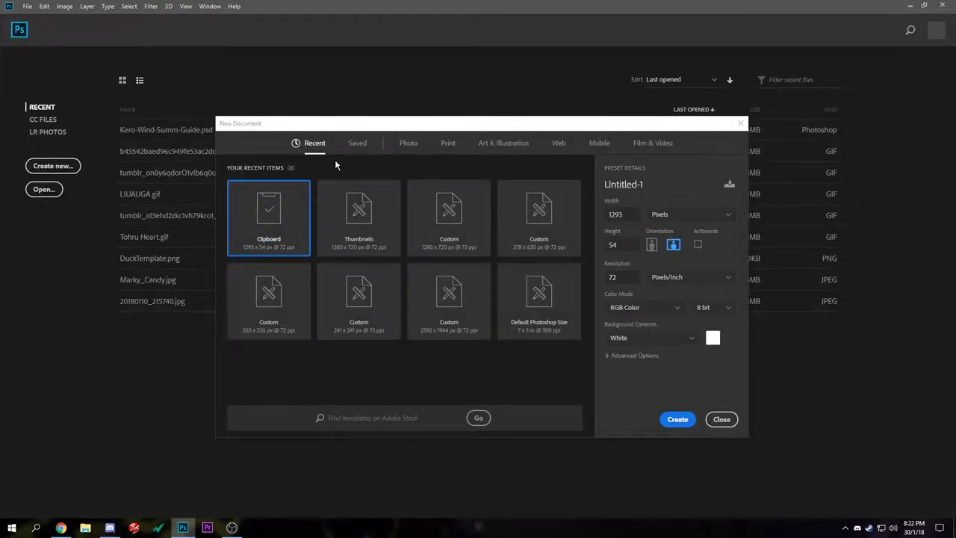
{"action": "left_click_drag", "start_coordinate": [327, 128], "coordinate": [354, 145]}
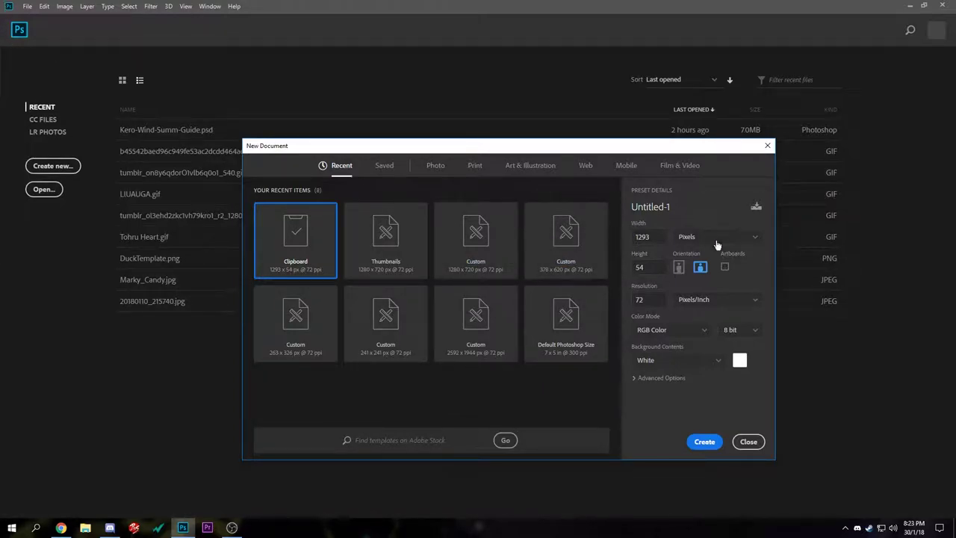
{"action": "left_click_drag", "start_coordinate": [642, 149], "coordinate": [514, 129]}
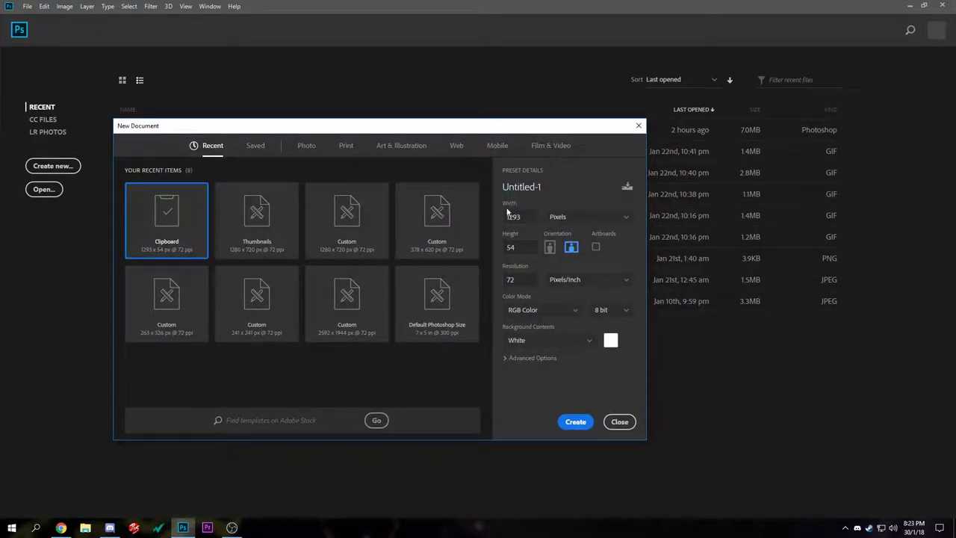
{"action": "left_click", "coordinate": [251, 219]}
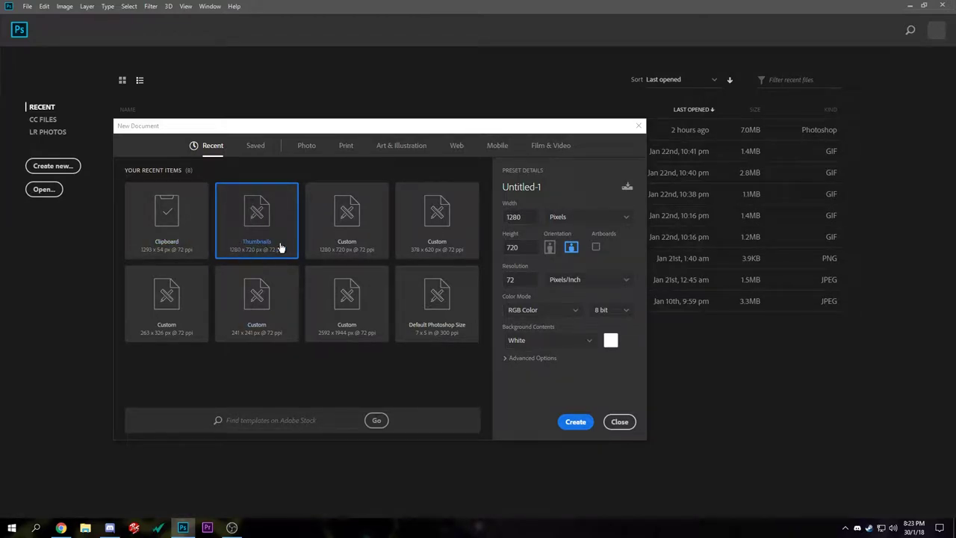
{"action": "left_click", "coordinate": [576, 422]}
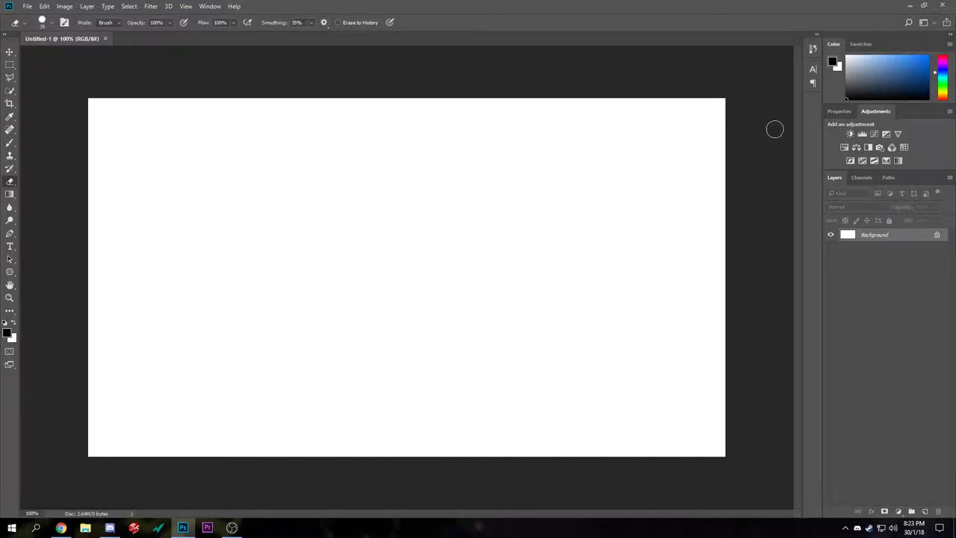
{"action": "mouse_move", "coordinate": [209, 160]}
{"action": "left_mouse_down"}
{"action": "mouse_move", "coordinate": [212, 196]}
{"action": "mouse_move", "coordinate": [237, 174]}
{"action": "left_mouse_up"}
{"action": "left_click", "coordinate": [10, 142]}
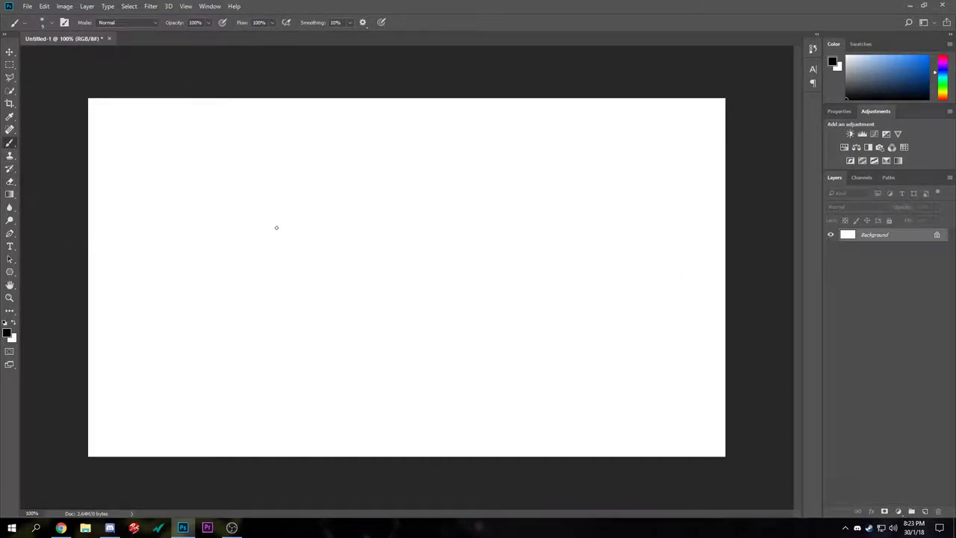
{"action": "mouse_move", "coordinate": [247, 219]}
{"action": "left_mouse_down"}
{"action": "mouse_move", "coordinate": [350, 174]}
{"action": "mouse_move", "coordinate": [192, 197]}
{"action": "left_mouse_up"}
{"action": "key", "text": "ctrl+z"}
{"action": "mouse_move", "coordinate": [330, 153]}
{"action": "left_mouse_down"}
{"action": "mouse_move", "coordinate": [305, 243]}
{"action": "mouse_move", "coordinate": [512, 330]}
{"action": "mouse_move", "coordinate": [645, 331]}
{"action": "left_mouse_up"}
{"action": "key", "text": "ctrl+alt+z"}
{"action": "key", "text": "ctrl+alt+z"}
{"action": "left_click", "coordinate": [49, 23]}
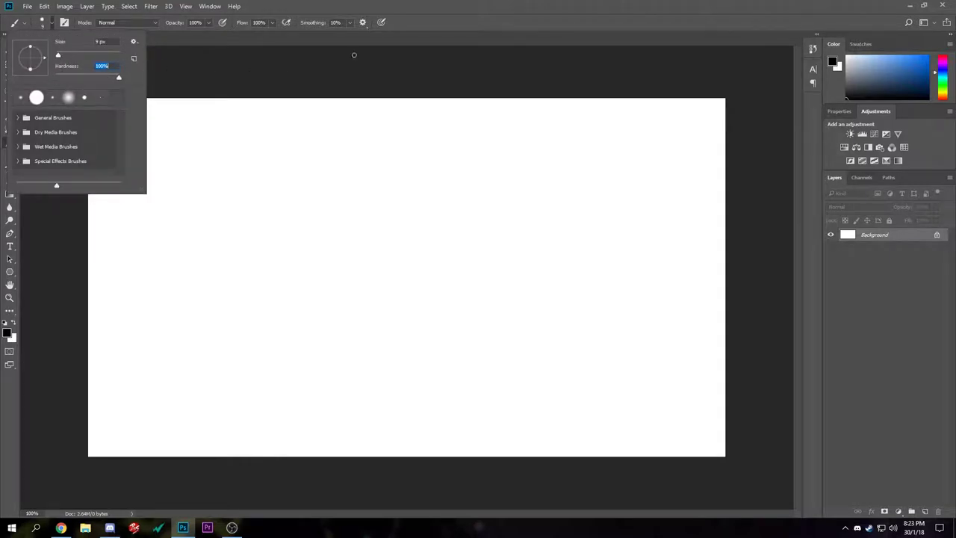
{"action": "left_click", "coordinate": [338, 4]}
{"action": "left_click_drag", "start_coordinate": [314, 232], "coordinate": [402, 203]}
{"action": "key", "text": "ctrl+alt+z"}
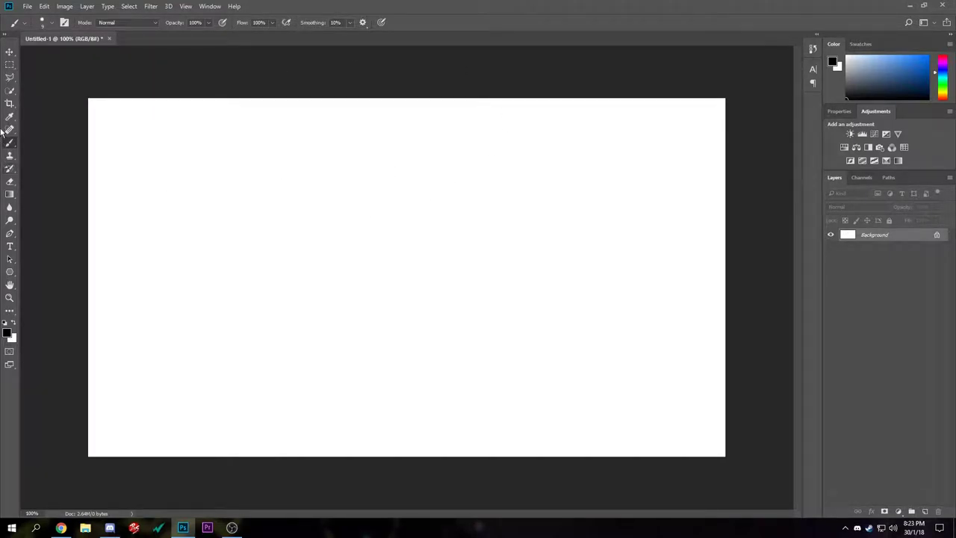
- Draw a cat head outline with two pointed ears and jagged cheek fur using the black brush on the Background layer
{"action": "left_click", "coordinate": [10, 297]}
{"action": "left_click_drag", "start_coordinate": [254, 246], "coordinate": [314, 238]}
{"action": "key", "text": "b"}
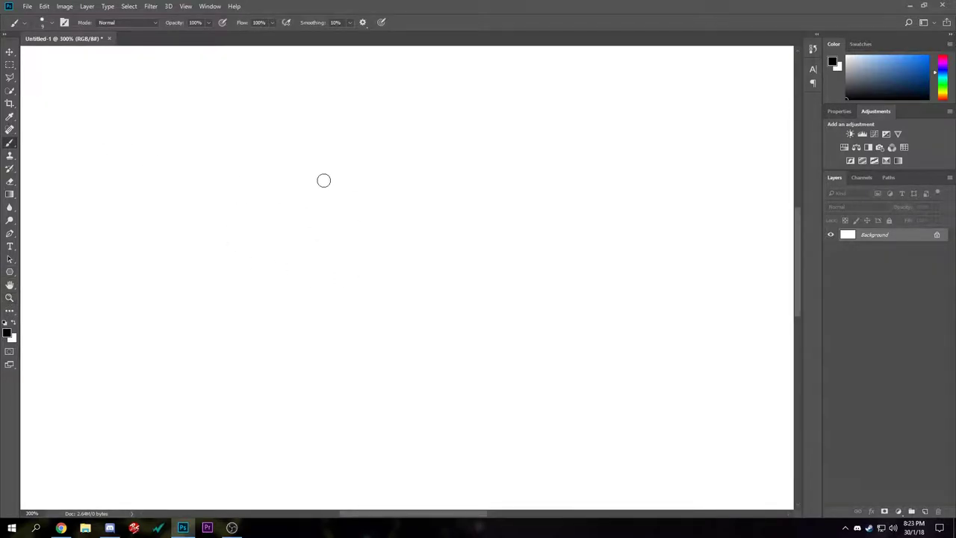
{"action": "left_click_drag", "start_coordinate": [280, 118], "coordinate": [302, 199]}
{"action": "mouse_move", "coordinate": [280, 117]}
{"action": "left_mouse_down"}
{"action": "mouse_move", "coordinate": [386, 179]}
{"action": "mouse_move", "coordinate": [596, 146]}
{"action": "mouse_move", "coordinate": [561, 132]}
{"action": "mouse_move", "coordinate": [664, 109]}
{"action": "mouse_move", "coordinate": [687, 236]}
{"action": "mouse_move", "coordinate": [749, 249]}
{"action": "mouse_move", "coordinate": [714, 283]}
{"action": "mouse_move", "coordinate": [733, 306]}
{"action": "mouse_move", "coordinate": [271, 334]}
{"action": "mouse_move", "coordinate": [306, 317]}
{"action": "mouse_move", "coordinate": [260, 271]}
{"action": "mouse_move", "coordinate": [202, 267]}
{"action": "mouse_move", "coordinate": [286, 226]}
{"action": "mouse_move", "coordinate": [288, 150]}
{"action": "left_mouse_up"}
{"action": "left_click_drag", "start_coordinate": [344, 200], "coordinate": [292, 154]}
{"action": "mouse_move", "coordinate": [605, 140]}
{"action": "left_mouse_down"}
{"action": "mouse_move", "coordinate": [625, 110]}
{"action": "mouse_move", "coordinate": [718, 188]}
{"action": "left_mouse_up"}
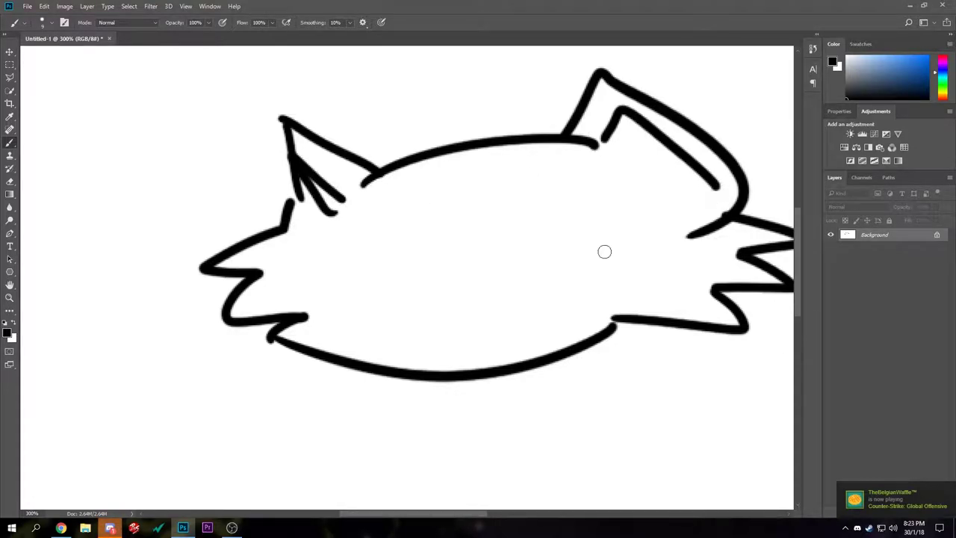
- Draw the cat's two oval eyes with filled pupils, the nose, and an open mouth with fangs inside the head outline
{"action": "mouse_move", "coordinate": [376, 219]}
{"action": "left_mouse_down"}
{"action": "mouse_move", "coordinate": [340, 260]}
{"action": "mouse_move", "coordinate": [368, 259]}
{"action": "left_mouse_up"}
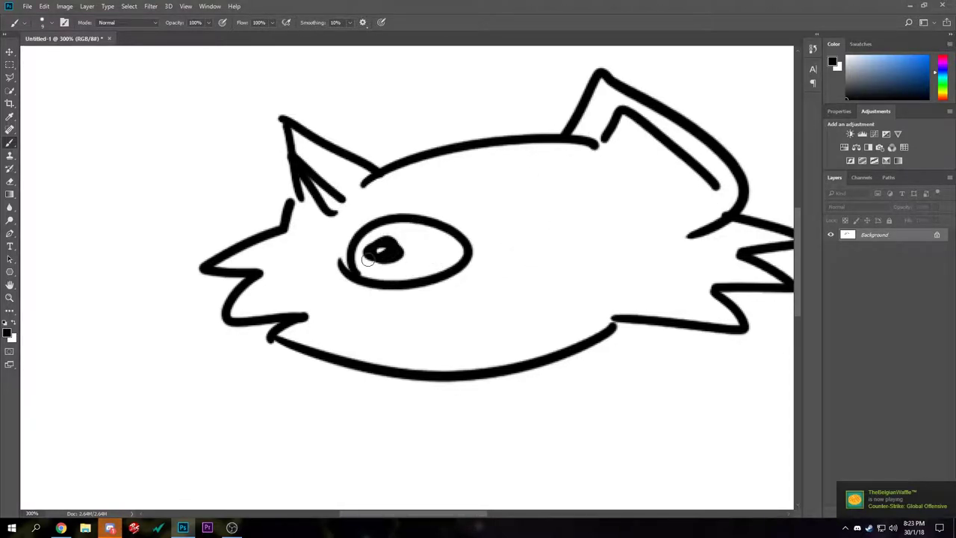
{"action": "mouse_move", "coordinate": [621, 179]}
{"action": "left_mouse_down"}
{"action": "mouse_move", "coordinate": [684, 213]}
{"action": "mouse_move", "coordinate": [632, 192]}
{"action": "mouse_move", "coordinate": [643, 203]}
{"action": "left_mouse_up"}
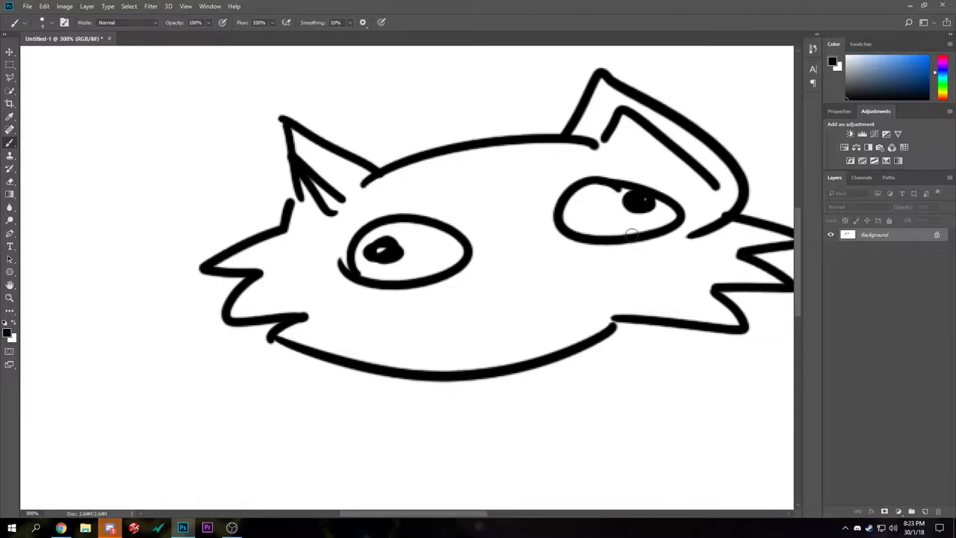
{"action": "left_click_drag", "start_coordinate": [500, 257], "coordinate": [500, 275]}
{"action": "mouse_move", "coordinate": [543, 297]}
{"action": "left_mouse_down"}
{"action": "mouse_move", "coordinate": [527, 314]}
{"action": "mouse_move", "coordinate": [558, 309]}
{"action": "mouse_move", "coordinate": [598, 333]}
{"action": "left_mouse_up"}
{"action": "mouse_move", "coordinate": [539, 342]}
{"action": "left_mouse_down"}
{"action": "mouse_move", "coordinate": [602, 332]}
{"action": "mouse_move", "coordinate": [527, 338]}
{"action": "mouse_move", "coordinate": [554, 334]}
{"action": "mouse_move", "coordinate": [534, 333]}
{"action": "mouse_move", "coordinate": [544, 326]}
{"action": "mouse_move", "coordinate": [577, 339]}
{"action": "mouse_move", "coordinate": [561, 325]}
{"action": "mouse_move", "coordinate": [590, 336]}
{"action": "left_mouse_up"}
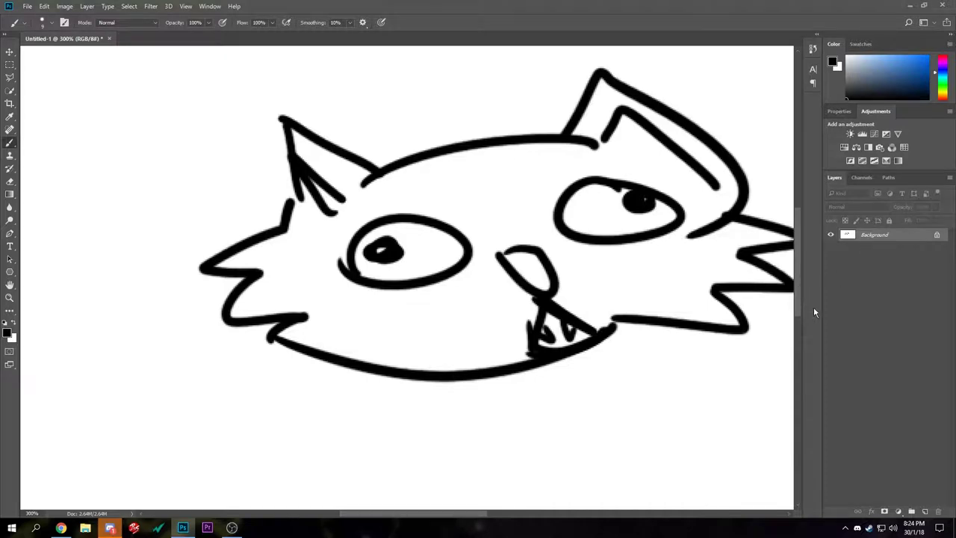
- Add a new layer above the drawing and paint light tan over the cat's left cheek and fur
{"action": "left_click", "coordinate": [926, 510]}
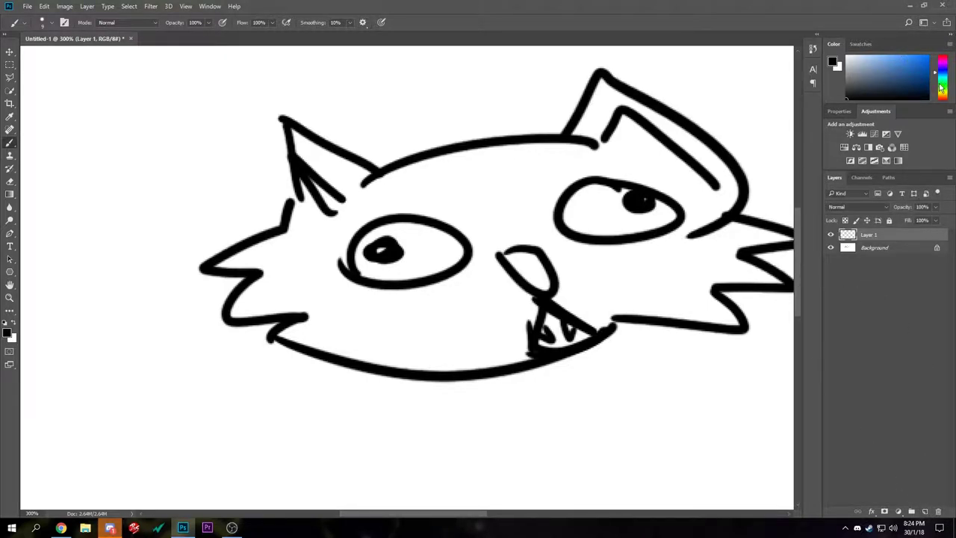
{"action": "left_click_drag", "start_coordinate": [942, 95], "coordinate": [947, 97]}
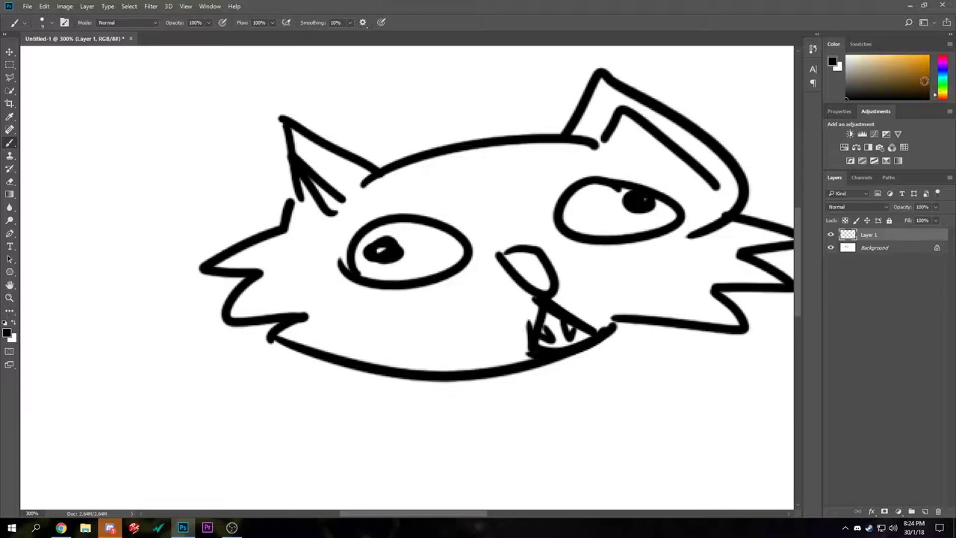
{"action": "left_click", "coordinate": [895, 60]}
{"action": "mouse_move", "coordinate": [279, 252]}
{"action": "left_mouse_down"}
{"action": "mouse_move", "coordinate": [233, 265]}
{"action": "mouse_move", "coordinate": [297, 224]}
{"action": "mouse_move", "coordinate": [291, 207]}
{"action": "mouse_move", "coordinate": [307, 217]}
{"action": "mouse_move", "coordinate": [291, 200]}
{"action": "mouse_move", "coordinate": [307, 210]}
{"action": "mouse_move", "coordinate": [334, 196]}
{"action": "mouse_move", "coordinate": [308, 202]}
{"action": "mouse_move", "coordinate": [320, 224]}
{"action": "mouse_move", "coordinate": [315, 205]}
{"action": "mouse_move", "coordinate": [301, 265]}
{"action": "mouse_move", "coordinate": [281, 281]}
{"action": "mouse_move", "coordinate": [286, 250]}
{"action": "mouse_move", "coordinate": [307, 235]}
{"action": "mouse_move", "coordinate": [317, 246]}
{"action": "mouse_move", "coordinate": [256, 277]}
{"action": "mouse_move", "coordinate": [242, 322]}
{"action": "mouse_move", "coordinate": [333, 281]}
{"action": "mouse_move", "coordinate": [314, 278]}
{"action": "mouse_move", "coordinate": [320, 293]}
{"action": "mouse_move", "coordinate": [330, 270]}
{"action": "left_mouse_up"}
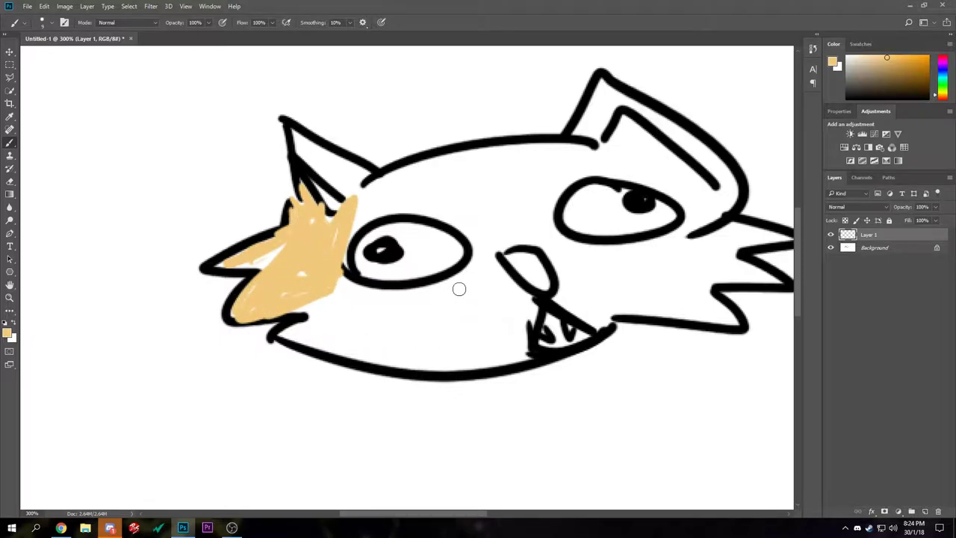
{"action": "mouse_move", "coordinate": [298, 303]}
{"action": "left_mouse_down"}
{"action": "mouse_move", "coordinate": [264, 304]}
{"action": "mouse_move", "coordinate": [293, 274]}
{"action": "mouse_move", "coordinate": [351, 303]}
{"action": "left_mouse_up"}
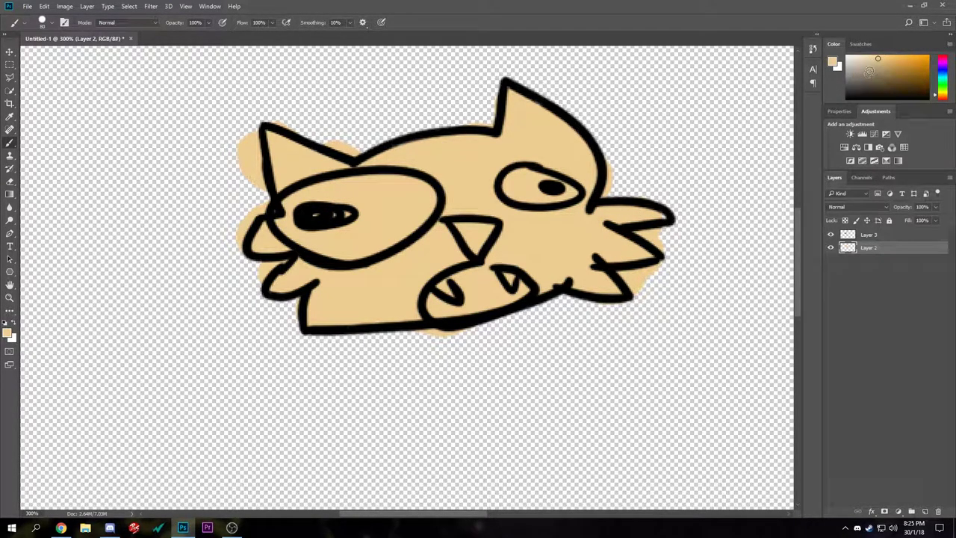
- Paint the whites of both cat eyes on Layer 2 using white and a smaller 30 px brush
{"action": "key", "text": "x"}
{"action": "key", "text": "["}
{"action": "key", "text": "["}
{"action": "key", "text": "["}
{"action": "key", "text": "["}
{"action": "key", "text": "["}
{"action": "key", "text": "["}
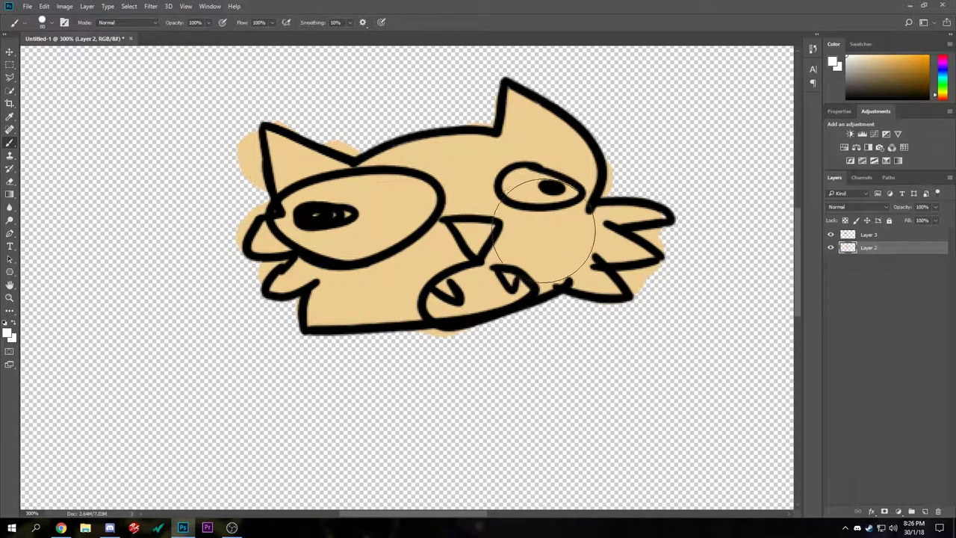
{"action": "mouse_move", "coordinate": [525, 187]}
{"action": "left_mouse_down"}
{"action": "mouse_move", "coordinate": [513, 191]}
{"action": "mouse_move", "coordinate": [552, 184]}
{"action": "mouse_move", "coordinate": [563, 196]}
{"action": "left_mouse_up"}
{"action": "mouse_move", "coordinate": [336, 217]}
{"action": "left_mouse_down"}
{"action": "mouse_move", "coordinate": [375, 225]}
{"action": "mouse_move", "coordinate": [364, 234]}
{"action": "mouse_move", "coordinate": [282, 215]}
{"action": "mouse_move", "coordinate": [321, 235]}
{"action": "mouse_move", "coordinate": [320, 193]}
{"action": "mouse_move", "coordinate": [282, 207]}
{"action": "mouse_move", "coordinate": [370, 181]}
{"action": "mouse_move", "coordinate": [430, 191]}
{"action": "mouse_move", "coordinate": [396, 228]}
{"action": "mouse_move", "coordinate": [355, 246]}
{"action": "mouse_move", "coordinate": [412, 213]}
{"action": "mouse_move", "coordinate": [311, 255]}
{"action": "mouse_move", "coordinate": [397, 228]}
{"action": "mouse_move", "coordinate": [297, 241]}
{"action": "left_mouse_up"}
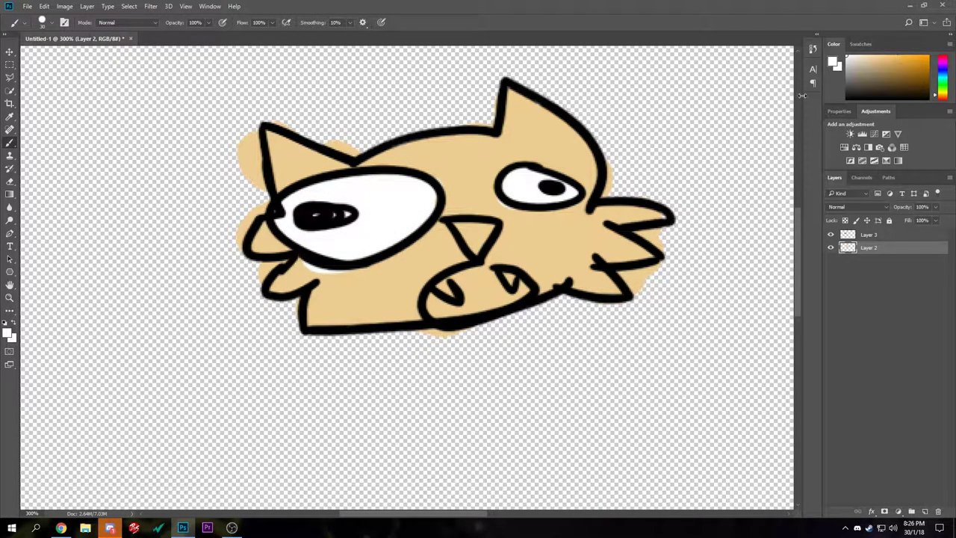
- Choose a dark reddish brown and fill the inside of the cat's mouth on Layer 2
{"action": "left_click", "coordinate": [942, 93]}
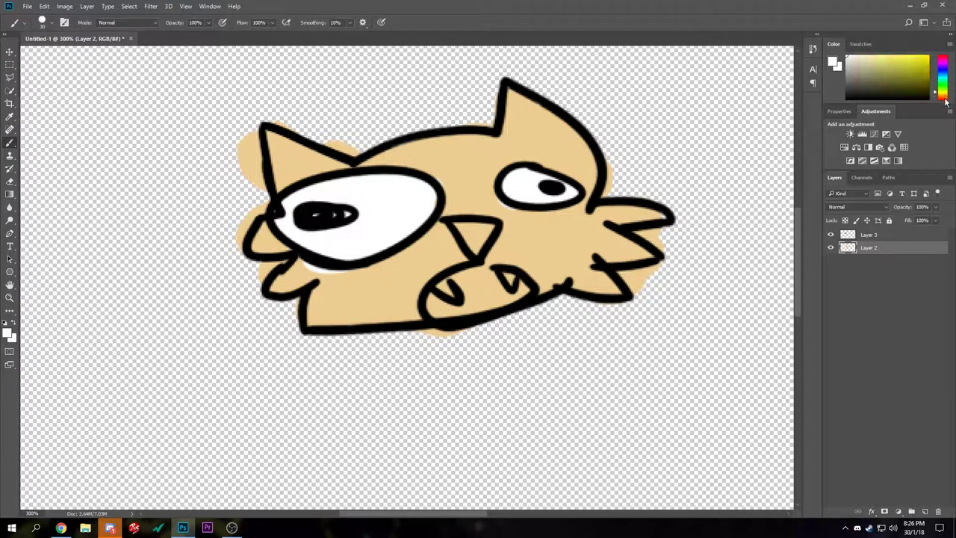
{"action": "left_click", "coordinate": [944, 100]}
{"action": "left_click", "coordinate": [894, 84]}
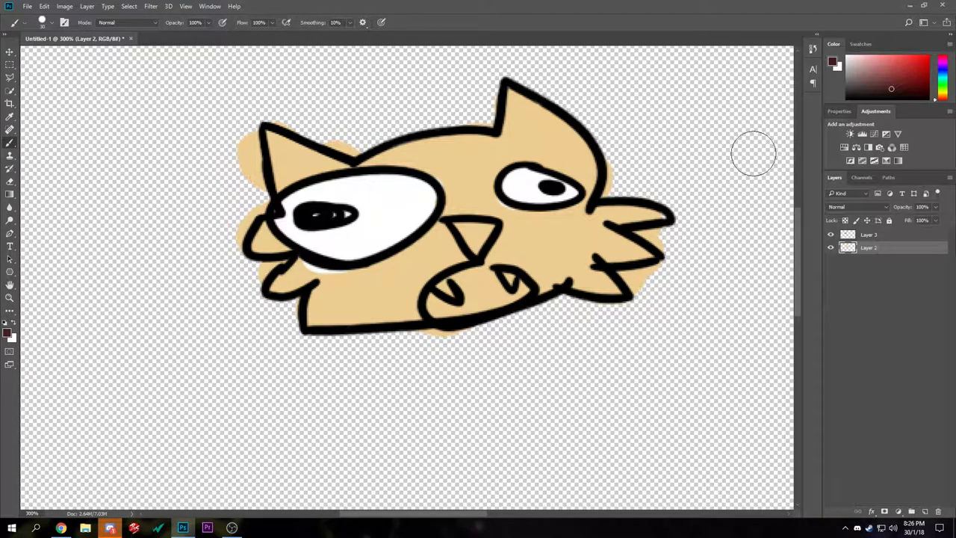
{"action": "mouse_move", "coordinate": [497, 278]}
{"action": "left_mouse_down"}
{"action": "mouse_move", "coordinate": [463, 287]}
{"action": "mouse_move", "coordinate": [455, 302]}
{"action": "mouse_move", "coordinate": [511, 299]}
{"action": "mouse_move", "coordinate": [527, 287]}
{"action": "left_mouse_up"}
- Sample white from the right eye and paint the cat's two fangs with it
{"action": "key", "text": "alt"}
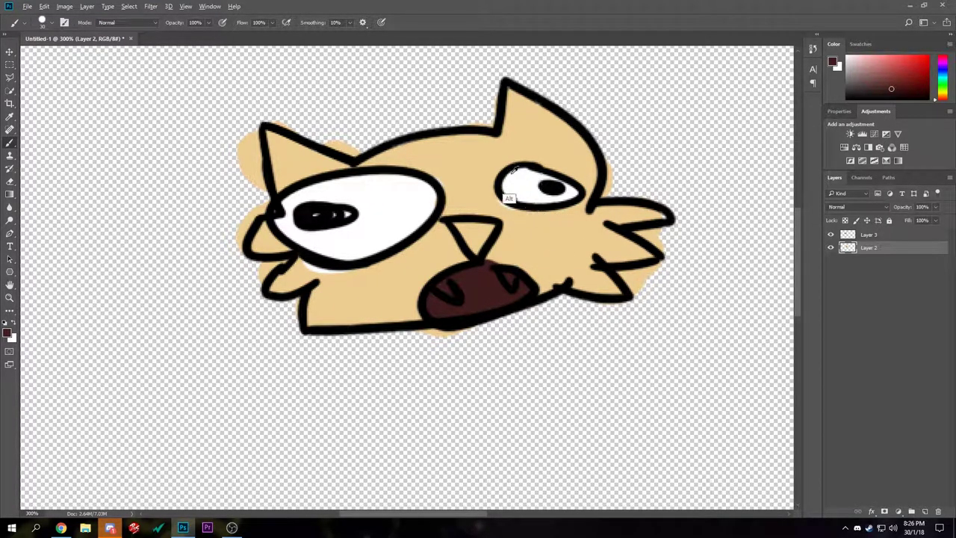
{"action": "left_click", "coordinate": [523, 197], "text": "alt"}
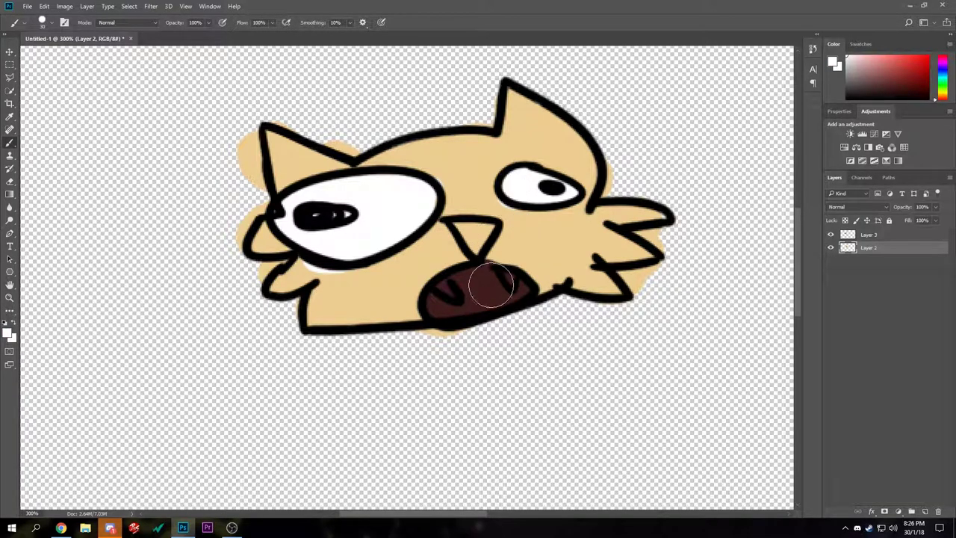
{"action": "left_click_drag", "start_coordinate": [438, 289], "coordinate": [443, 294]}
{"action": "left_click_drag", "start_coordinate": [500, 277], "coordinate": [506, 283]}
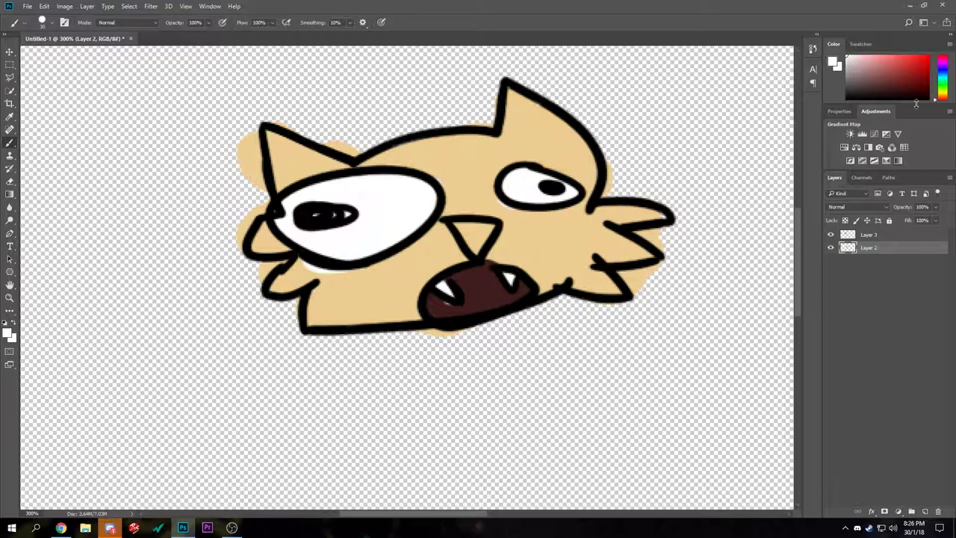
- Choose a pale pink and fill the cat's triangular nose on Layer 2
{"action": "left_click", "coordinate": [942, 66]}
{"action": "left_click", "coordinate": [863, 60]}
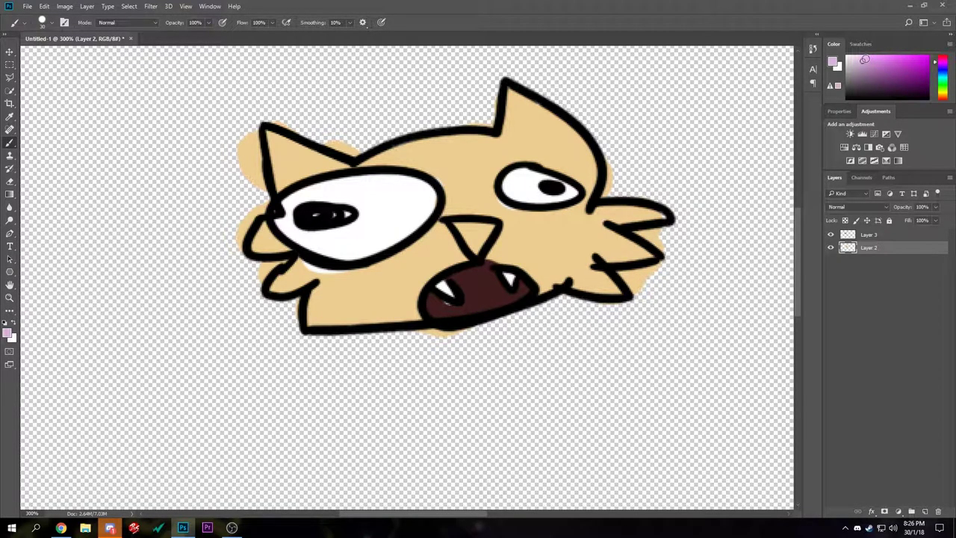
{"action": "left_click_drag", "start_coordinate": [866, 59], "coordinate": [862, 57]}
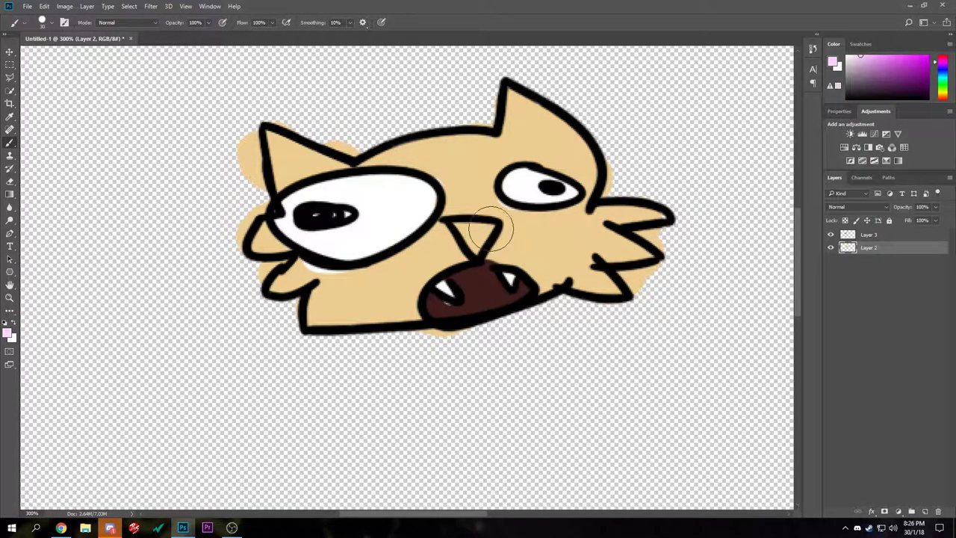
{"action": "mouse_move", "coordinate": [457, 224]}
{"action": "left_mouse_down"}
{"action": "mouse_move", "coordinate": [469, 240]}
{"action": "mouse_move", "coordinate": [477, 230]}
{"action": "left_mouse_up"}
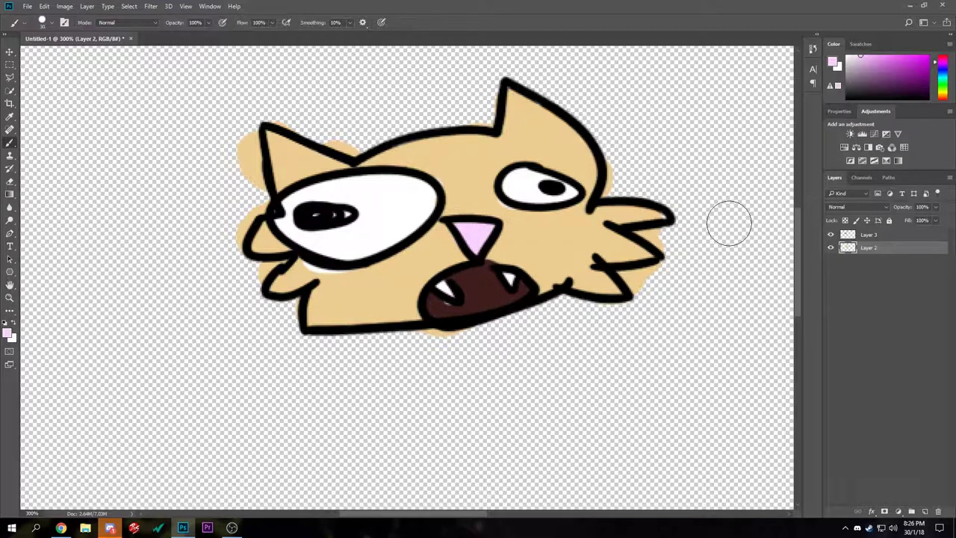
- Sample the tan fur, darken it to a muted tan, and shade the right cheek's fur tufts with a small brush
{"action": "left_click", "coordinate": [602, 256], "text": "alt"}
{"action": "left_click_drag", "start_coordinate": [882, 59], "coordinate": [889, 71]}
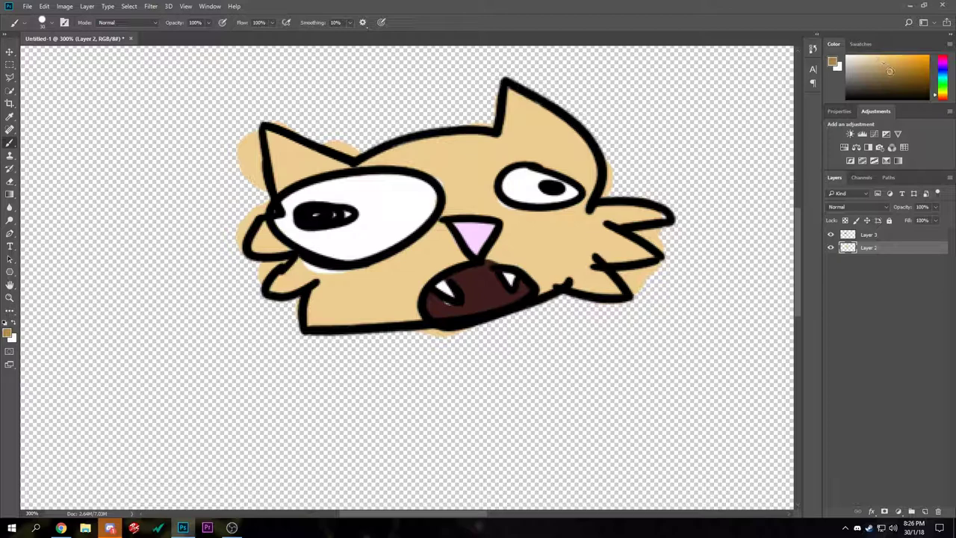
{"action": "left_click", "coordinate": [872, 64]}
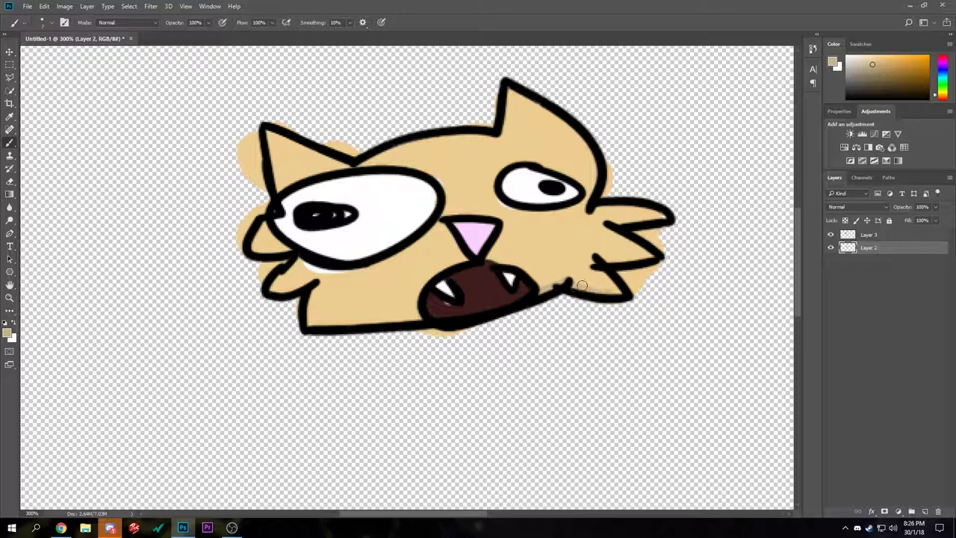
{"action": "left_click_drag", "start_coordinate": [606, 263], "coordinate": [614, 261]}
{"action": "left_click_drag", "start_coordinate": [612, 223], "coordinate": [651, 219]}
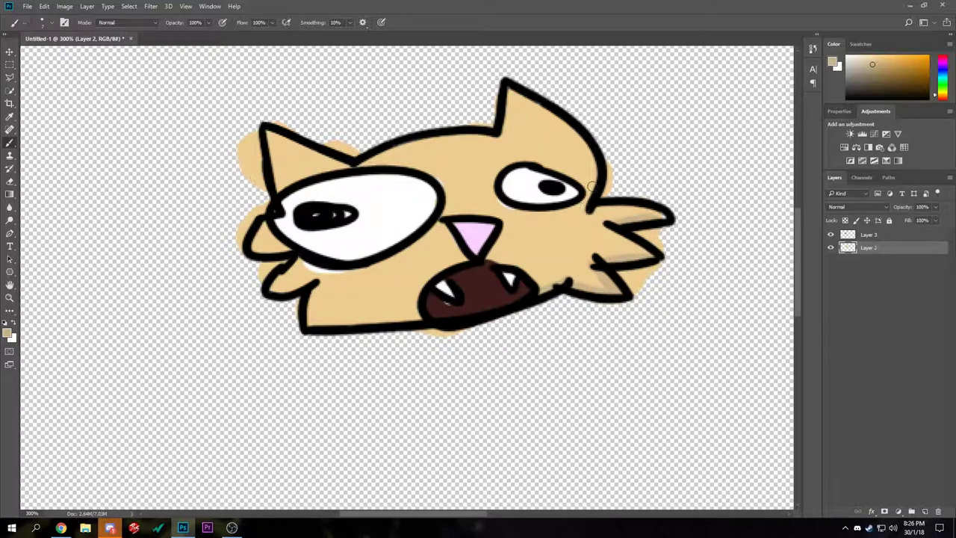
- Shade both ears, the left cheek's fur tufts and the lower jaw with the darker tan
{"action": "left_click_drag", "start_coordinate": [561, 141], "coordinate": [592, 177]}
{"action": "mouse_move", "coordinate": [524, 112]}
{"action": "left_mouse_down"}
{"action": "mouse_move", "coordinate": [556, 153]}
{"action": "mouse_move", "coordinate": [512, 144]}
{"action": "left_mouse_up"}
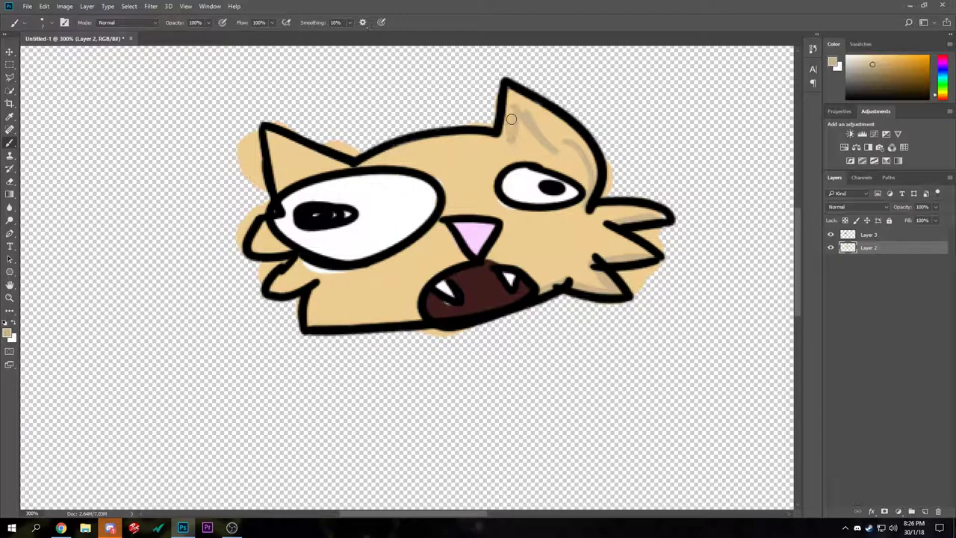
{"action": "mouse_move", "coordinate": [286, 181]}
{"action": "left_mouse_down"}
{"action": "mouse_move", "coordinate": [284, 151]}
{"action": "mouse_move", "coordinate": [313, 166]}
{"action": "left_mouse_up"}
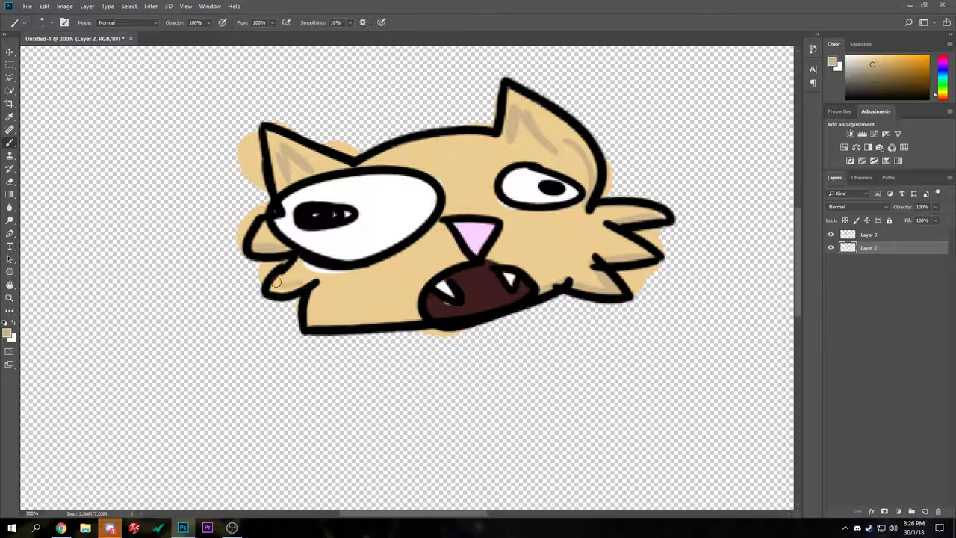
{"action": "left_click_drag", "start_coordinate": [276, 281], "coordinate": [283, 276]}
{"action": "mouse_move", "coordinate": [314, 321]}
{"action": "left_mouse_down"}
{"action": "mouse_move", "coordinate": [319, 283]}
{"action": "mouse_move", "coordinate": [312, 295]}
{"action": "mouse_move", "coordinate": [357, 313]}
{"action": "mouse_move", "coordinate": [357, 325]}
{"action": "mouse_move", "coordinate": [338, 321]}
{"action": "mouse_move", "coordinate": [391, 308]}
{"action": "left_mouse_up"}
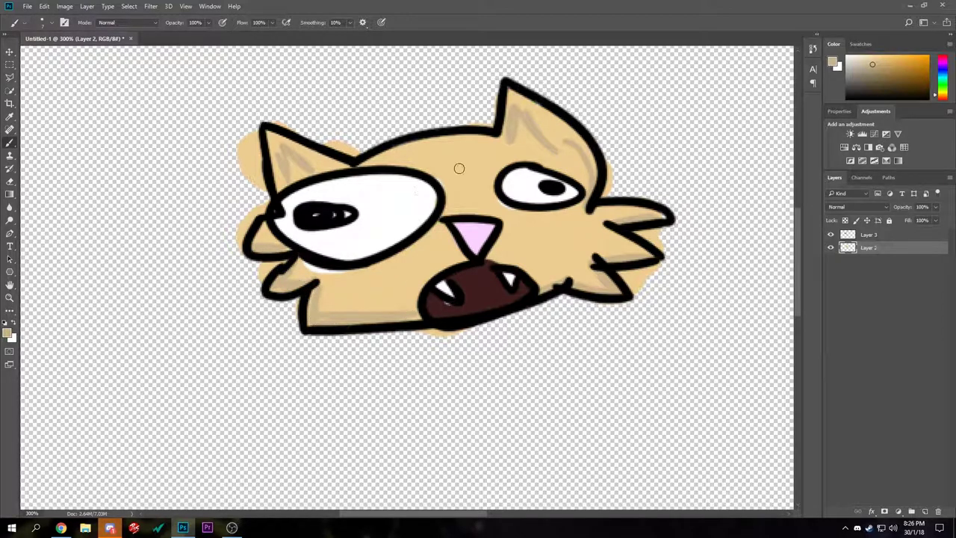
- Reset the colors to default black and hand-letter the word "MEOW" below the cat's head on Layer 2
{"action": "key", "text": "d"}
{"action": "left_click_drag", "start_coordinate": [493, 443], "coordinate": [565, 345]}
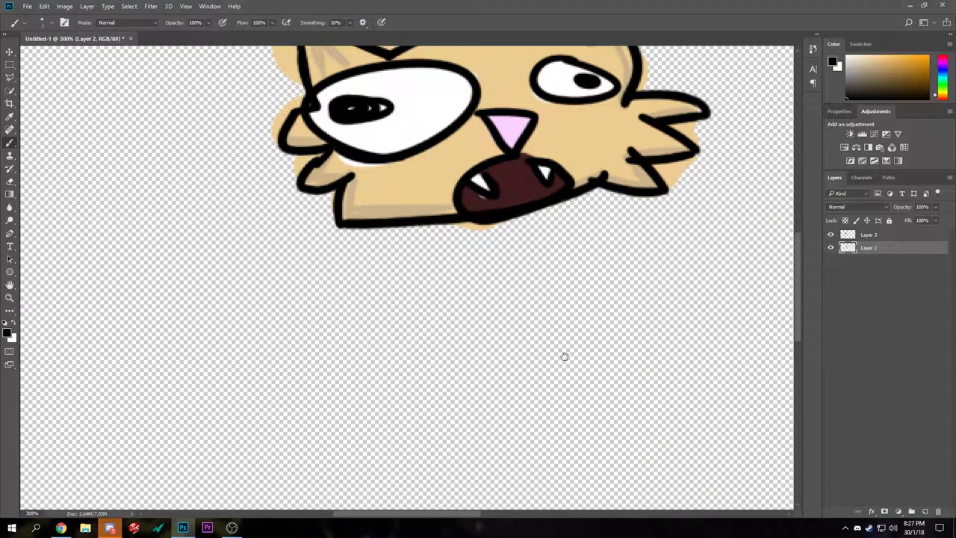
{"action": "left_click_drag", "start_coordinate": [585, 416], "coordinate": [529, 374]}
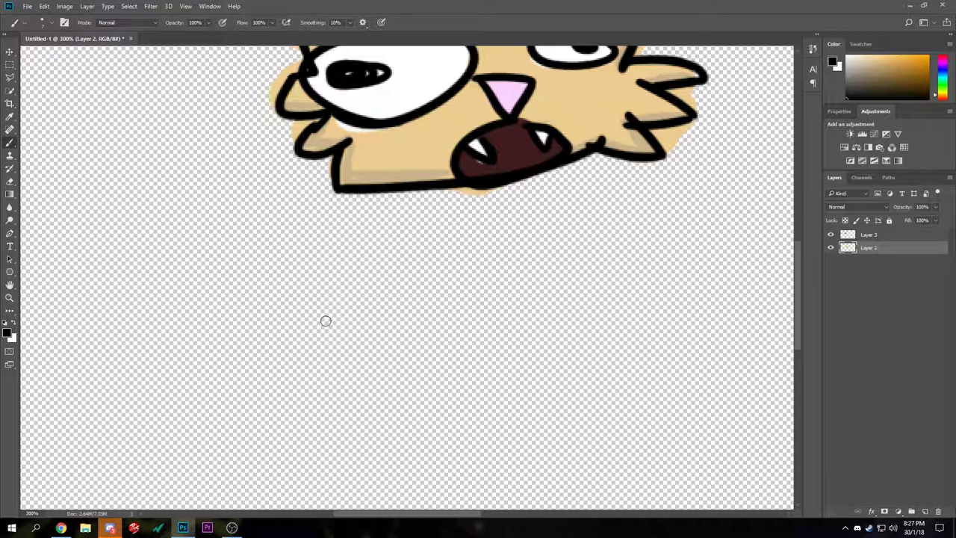
{"action": "mouse_move", "coordinate": [271, 379]}
{"action": "left_mouse_down"}
{"action": "mouse_move", "coordinate": [310, 334]}
{"action": "mouse_move", "coordinate": [373, 377]}
{"action": "left_mouse_up"}
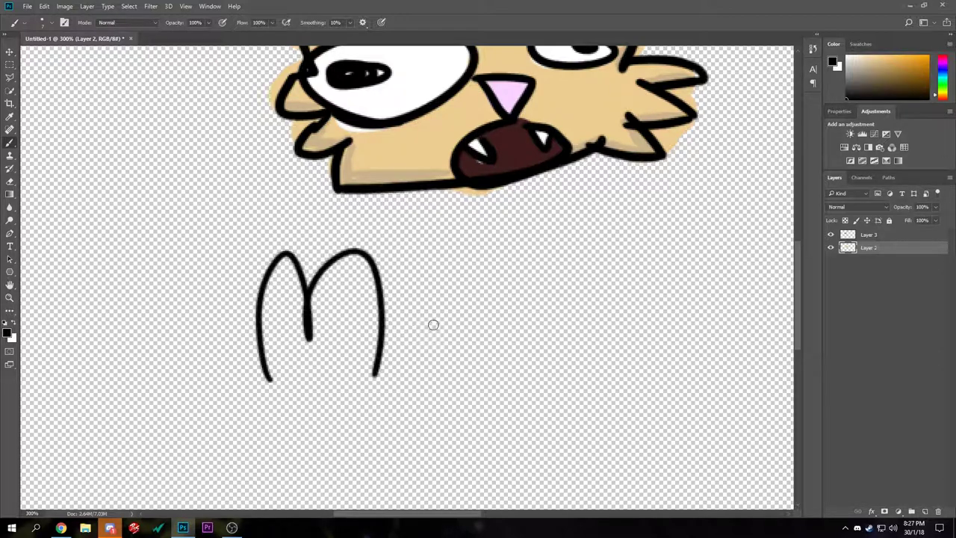
{"action": "left_click_drag", "start_coordinate": [451, 266], "coordinate": [465, 299]}
{"action": "left_click_drag", "start_coordinate": [398, 306], "coordinate": [465, 349]}
{"action": "mouse_move", "coordinate": [526, 278]}
{"action": "left_mouse_down"}
{"action": "mouse_move", "coordinate": [651, 333]}
{"action": "mouse_move", "coordinate": [684, 313]}
{"action": "left_mouse_up"}
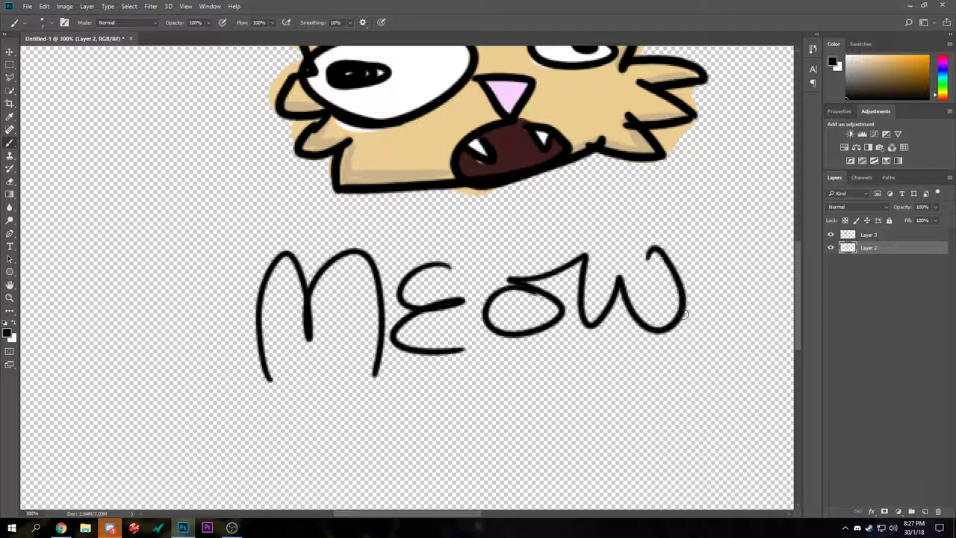
- Outline a speech bubble around "MEOW" in black, with a pointed tail rising toward the cat's mouth
{"action": "mouse_move", "coordinate": [418, 236]}
{"action": "left_mouse_down"}
{"action": "mouse_move", "coordinate": [439, 214]}
{"action": "mouse_move", "coordinate": [689, 207]}
{"action": "mouse_move", "coordinate": [343, 366]}
{"action": "left_mouse_up"}
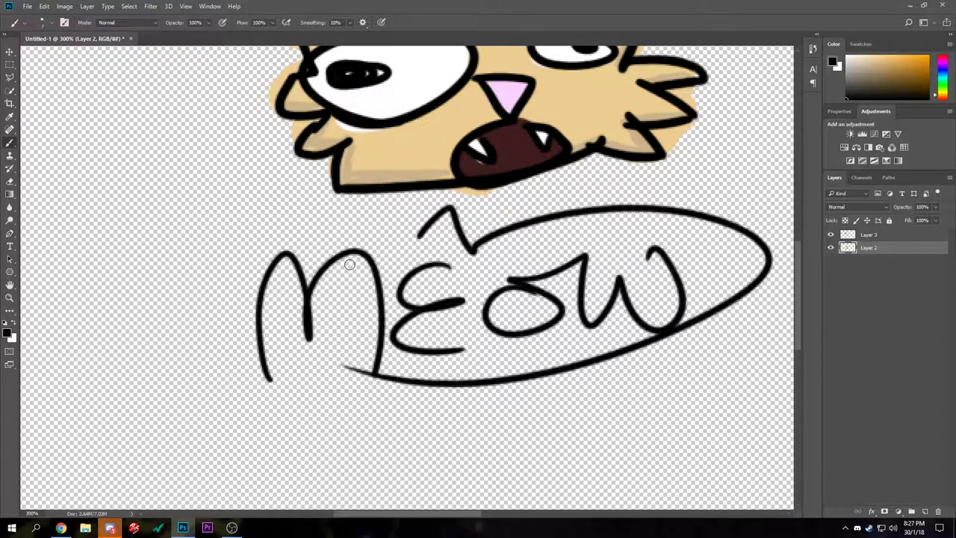
{"action": "key", "text": "ctrl+z"}
{"action": "mouse_move", "coordinate": [412, 240]}
{"action": "left_mouse_down"}
{"action": "mouse_move", "coordinate": [472, 237]}
{"action": "mouse_move", "coordinate": [174, 283]}
{"action": "left_mouse_up"}
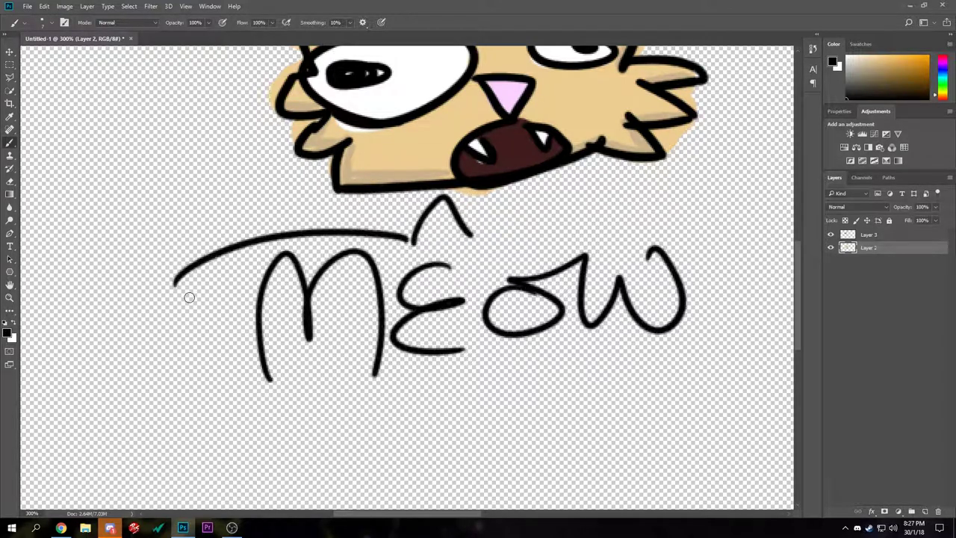
{"action": "left_click_drag", "start_coordinate": [469, 234], "coordinate": [825, 286]}
{"action": "mouse_move", "coordinate": [168, 308]}
{"action": "left_mouse_down"}
{"action": "mouse_move", "coordinate": [584, 403]}
{"action": "mouse_move", "coordinate": [721, 303]}
{"action": "left_mouse_up"}
{"action": "left_click_drag", "start_coordinate": [738, 349], "coordinate": [537, 423]}
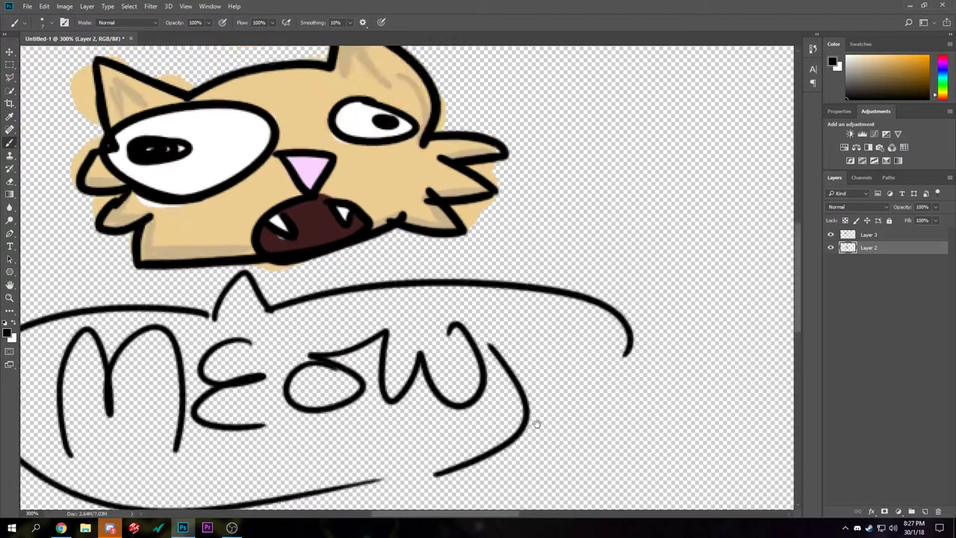
- Sign the drawing in black above and beside the cat's right ear, finishing with a slanted underline
{"action": "left_click_drag", "start_coordinate": [410, 187], "coordinate": [587, 123]}
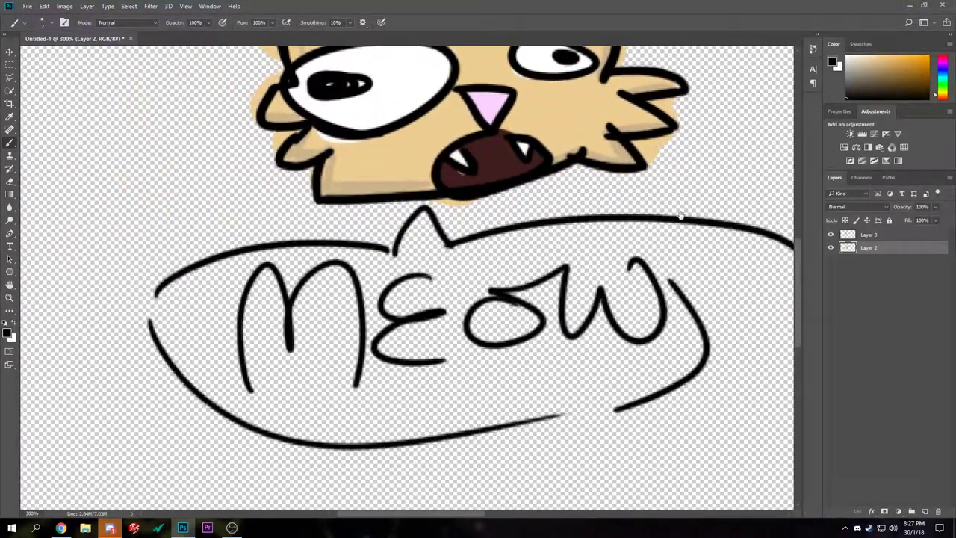
{"action": "mouse_move", "coordinate": [680, 215]}
{"action": "left_mouse_down"}
{"action": "mouse_move", "coordinate": [595, 139]}
{"action": "mouse_move", "coordinate": [704, 239]}
{"action": "mouse_move", "coordinate": [633, 291]}
{"action": "mouse_move", "coordinate": [500, 357]}
{"action": "mouse_move", "coordinate": [499, 418]}
{"action": "mouse_move", "coordinate": [431, 269]}
{"action": "mouse_move", "coordinate": [492, 278]}
{"action": "left_mouse_up"}
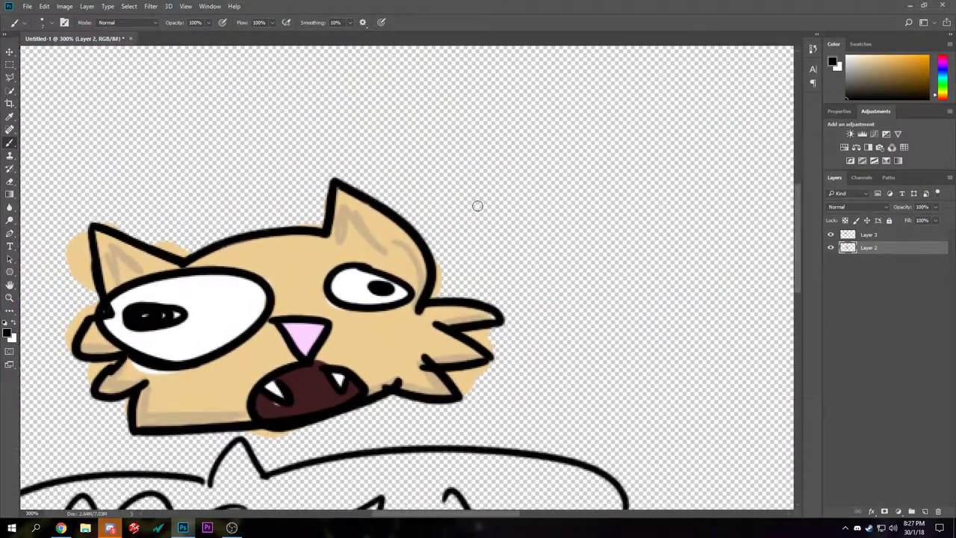
{"action": "left_click_drag", "start_coordinate": [481, 156], "coordinate": [522, 186]}
{"action": "mouse_move", "coordinate": [452, 167]}
{"action": "left_mouse_down"}
{"action": "mouse_move", "coordinate": [500, 170]}
{"action": "mouse_move", "coordinate": [523, 188]}
{"action": "left_mouse_up"}
{"action": "left_click_drag", "start_coordinate": [533, 147], "coordinate": [550, 157]}
{"action": "mouse_move", "coordinate": [525, 139]}
{"action": "left_mouse_down"}
{"action": "mouse_move", "coordinate": [509, 143]}
{"action": "mouse_move", "coordinate": [526, 137]}
{"action": "left_mouse_up"}
{"action": "mouse_move", "coordinate": [550, 125]}
{"action": "left_mouse_down"}
{"action": "mouse_move", "coordinate": [574, 134]}
{"action": "mouse_move", "coordinate": [561, 152]}
{"action": "left_mouse_up"}
{"action": "mouse_move", "coordinate": [587, 119]}
{"action": "left_mouse_down"}
{"action": "mouse_move", "coordinate": [483, 230]}
{"action": "mouse_move", "coordinate": [580, 170]}
{"action": "left_mouse_up"}
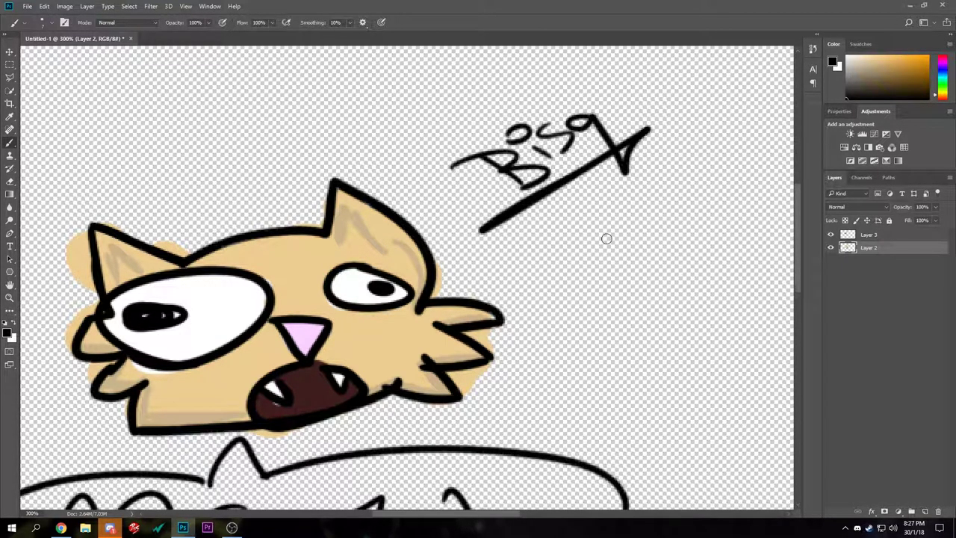
- Add a new empty layer directly above Layer 2
{"action": "left_click_drag", "start_coordinate": [608, 325], "coordinate": [591, 182]}
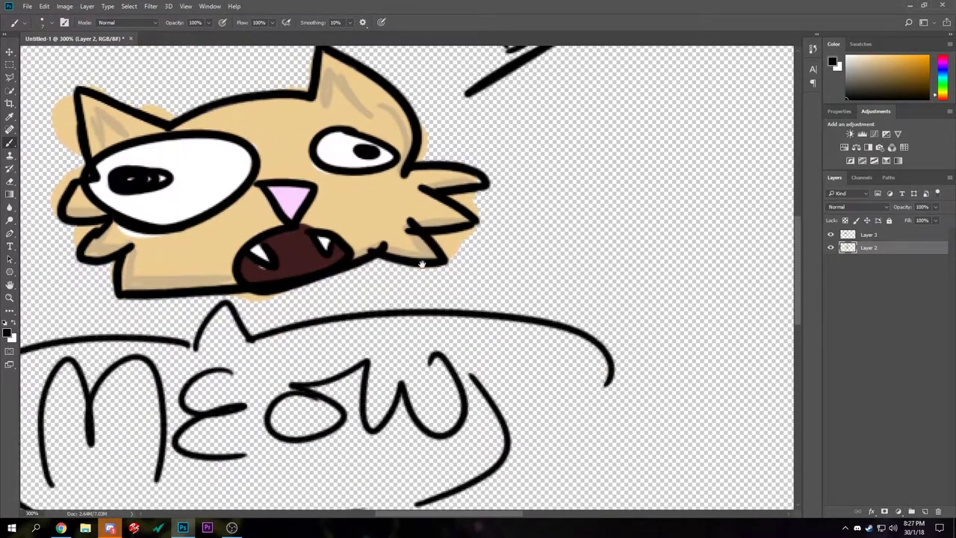
{"action": "left_click_drag", "start_coordinate": [422, 262], "coordinate": [636, 371]}
{"action": "left_click_drag", "start_coordinate": [690, 455], "coordinate": [678, 406]}
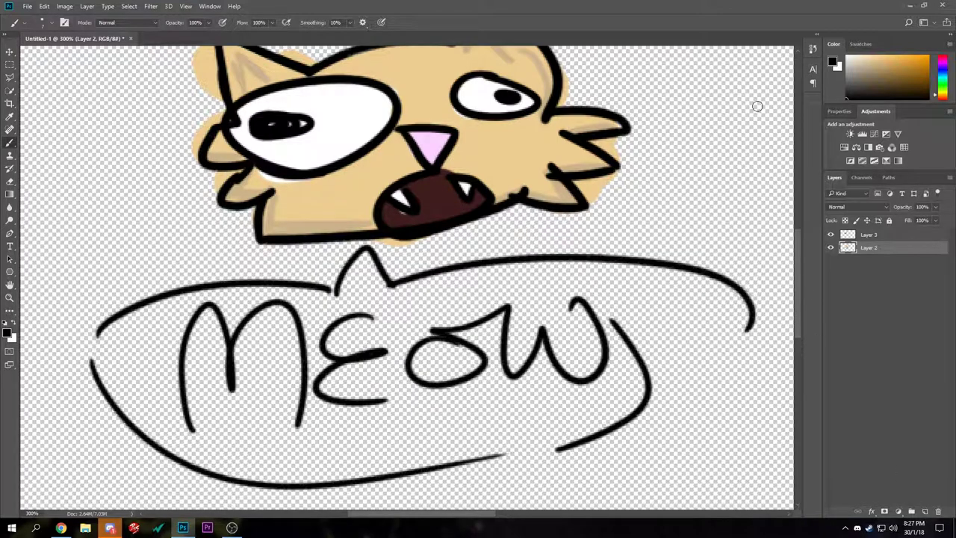
{"action": "left_click", "coordinate": [925, 511]}
{"action": "left_click_drag", "start_coordinate": [866, 248], "coordinate": [869, 281]}
- Choose a light blue foreground color and enlarge the brush to 1000 px
{"action": "left_click_drag", "start_coordinate": [859, 67], "coordinate": [828, 46]}
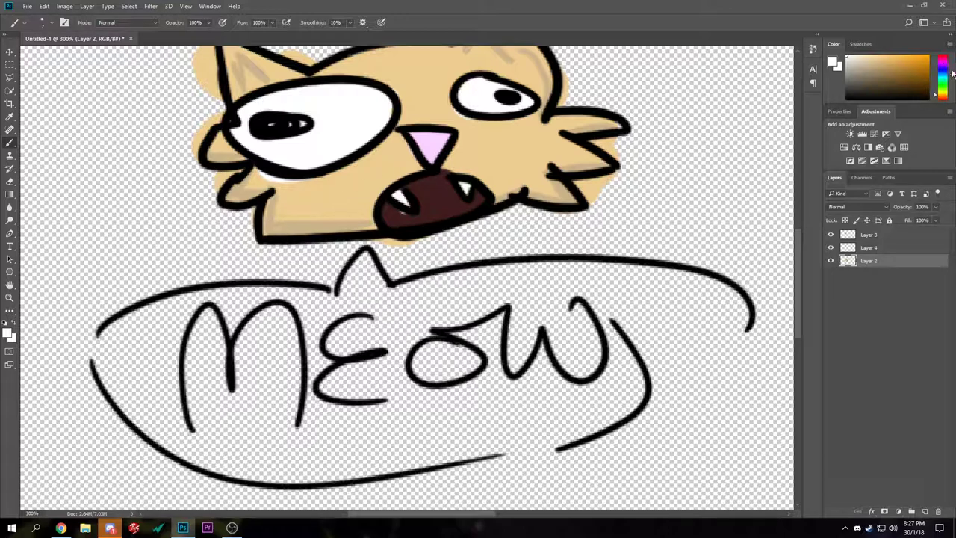
{"action": "left_click", "coordinate": [945, 75]}
{"action": "left_click_drag", "start_coordinate": [942, 75], "coordinate": [902, 57]}
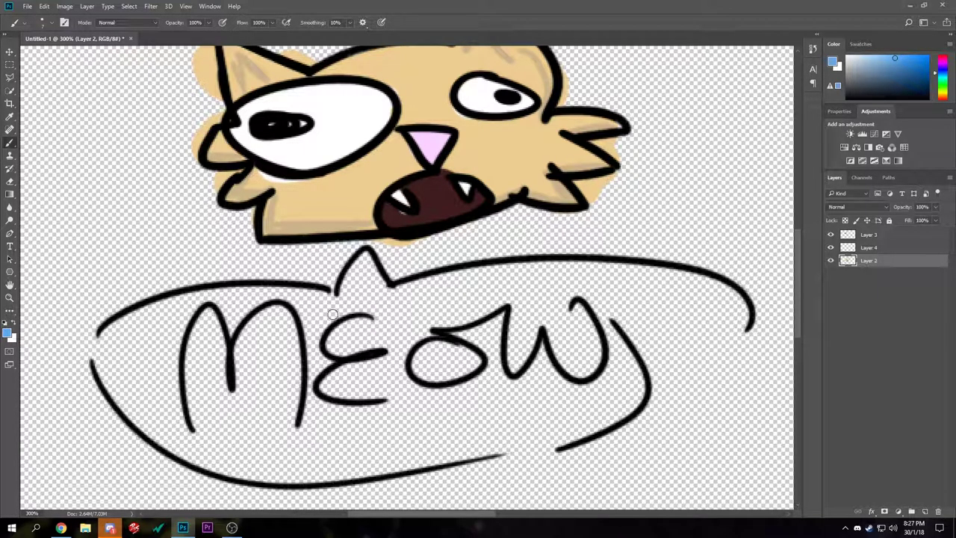
{"action": "key", "text": "bracketright"}
{"action": "key", "text": "bracketright"}
{"action": "key", "text": "bracketright"}
{"action": "key", "text": "bracketright"}
{"action": "key", "text": "bracketright"}
{"action": "key", "text": "bracketright"}
{"action": "key", "text": "bracketright"}
{"action": "key", "text": "bracketright"}
{"action": "key", "text": "bracketright"}
{"action": "key", "text": "bracketright"}
{"action": "key", "text": "bracketright"}
{"action": "key", "text": "bracketright"}
{"action": "key", "text": "bracketright"}
{"action": "key", "text": "bracketright"}
{"action": "key", "text": "bracketright"}
{"action": "key", "text": "bracketright"}
{"action": "key", "text": "bracketright"}
{"action": "key", "text": "bracketright"}
{"action": "key", "text": "bracketright"}
{"action": "key", "text": "bracketright"}
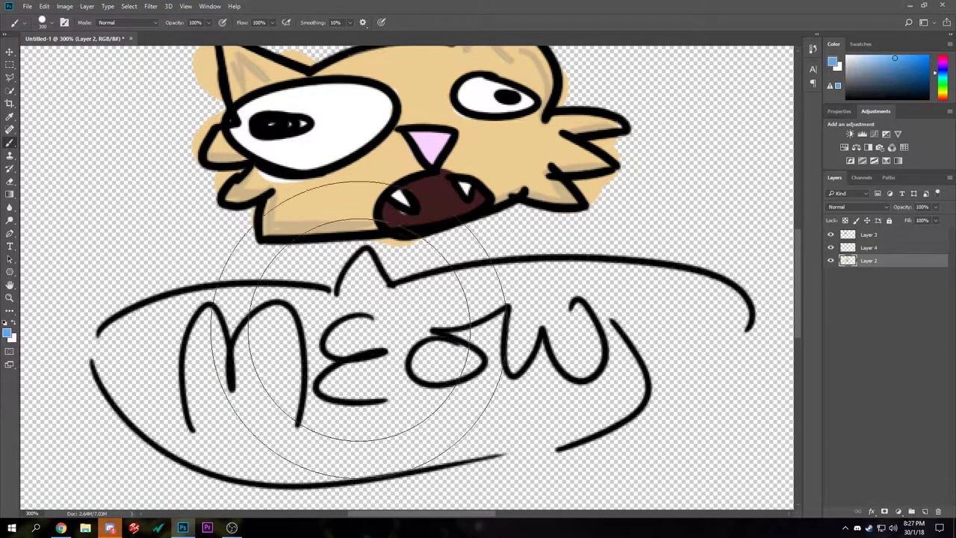
- Undo the blue stroke on Layer 2, and make Layer 4 the active layer beneath it
{"action": "mouse_move", "coordinate": [414, 312]}
{"action": "left_mouse_down"}
{"action": "mouse_move", "coordinate": [294, 284]}
{"action": "mouse_move", "coordinate": [460, 309]}
{"action": "left_mouse_up"}
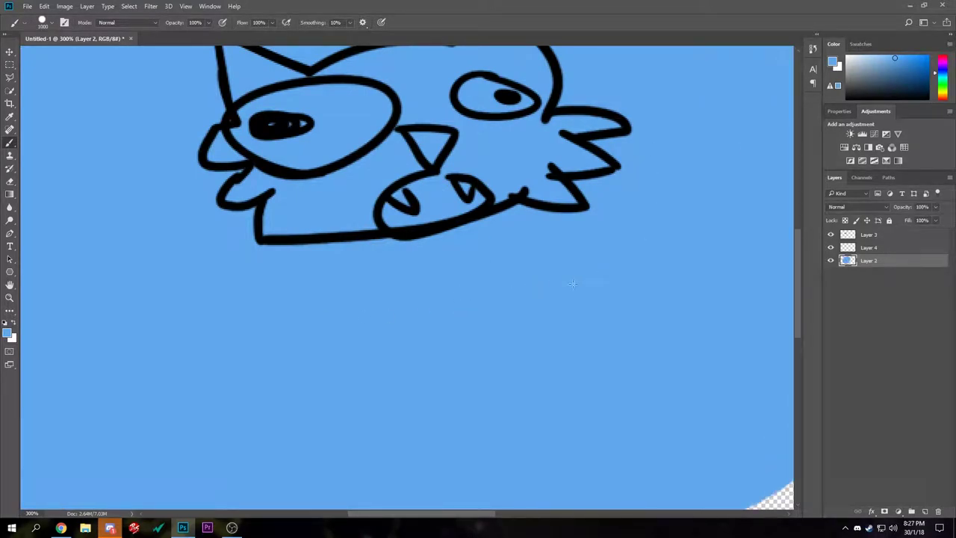
{"action": "key", "text": "ctrl+z"}
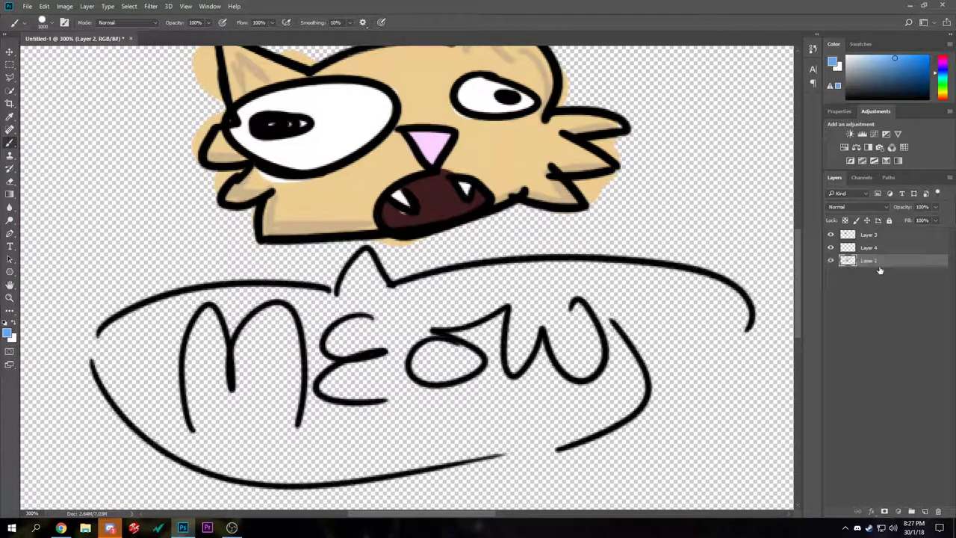
{"action": "left_click_drag", "start_coordinate": [873, 258], "coordinate": [871, 247]}
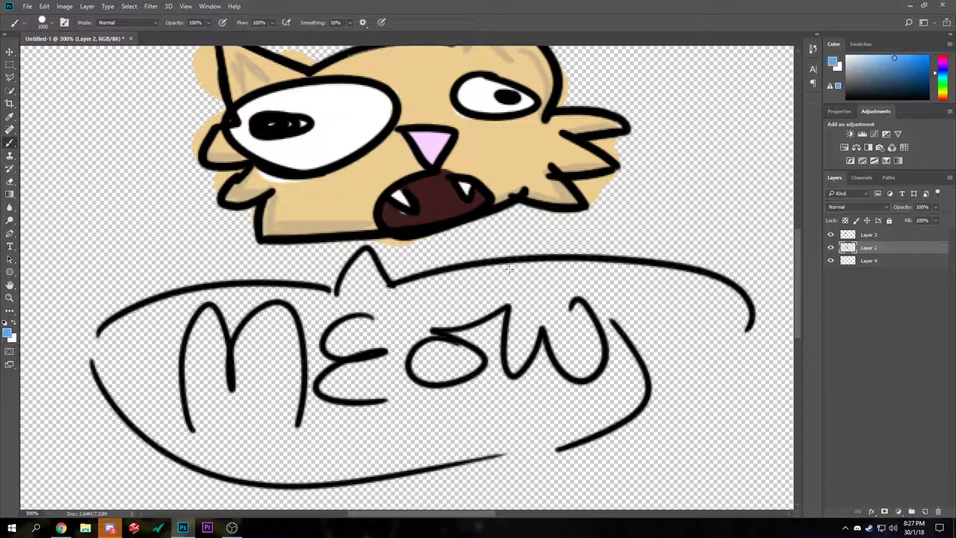
{"action": "left_click", "coordinate": [880, 259]}
- Paint a light blue background behind the cat, signature and speech bubble on Layer 4
{"action": "left_click", "coordinate": [244, 297]}
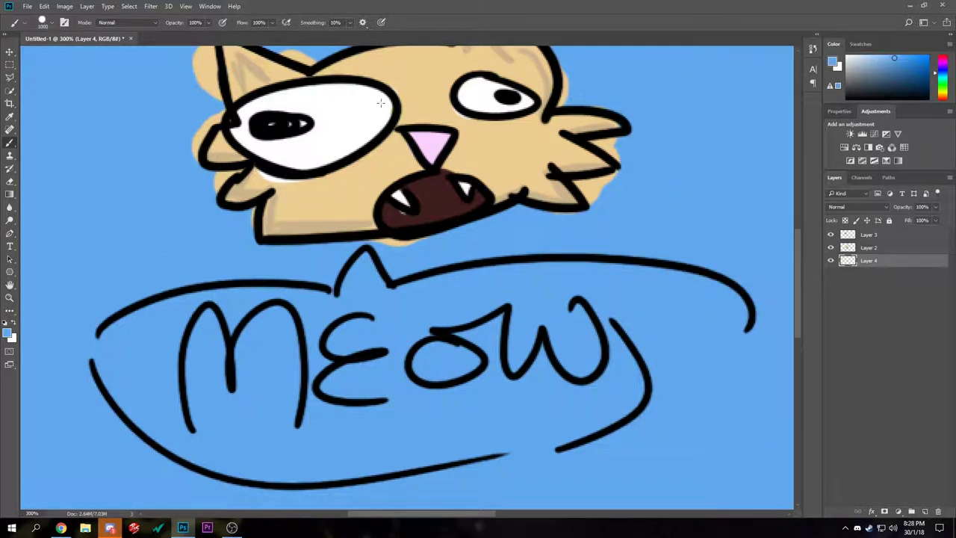
{"action": "mouse_move", "coordinate": [545, 191]}
{"action": "left_mouse_down"}
{"action": "mouse_move", "coordinate": [401, 350]}
{"action": "mouse_move", "coordinate": [525, 204]}
{"action": "mouse_move", "coordinate": [596, 182]}
{"action": "mouse_move", "coordinate": [598, 194]}
{"action": "mouse_move", "coordinate": [411, 285]}
{"action": "mouse_move", "coordinate": [338, 355]}
{"action": "left_mouse_up"}
{"action": "mouse_move", "coordinate": [412, 173]}
{"action": "left_mouse_down"}
{"action": "mouse_move", "coordinate": [691, 91]}
{"action": "mouse_move", "coordinate": [800, 358]}
{"action": "mouse_move", "coordinate": [788, 471]}
{"action": "left_mouse_up"}
{"action": "mouse_move", "coordinate": [252, 258]}
{"action": "left_mouse_down"}
{"action": "mouse_move", "coordinate": [646, 102]}
{"action": "mouse_move", "coordinate": [800, 86]}
{"action": "left_mouse_up"}
{"action": "mouse_move", "coordinate": [231, 140]}
{"action": "left_mouse_down"}
{"action": "mouse_move", "coordinate": [17, 215]}
{"action": "mouse_move", "coordinate": [251, 470]}
{"action": "left_mouse_up"}
{"action": "left_click_drag", "start_coordinate": [629, 304], "coordinate": [450, 263]}
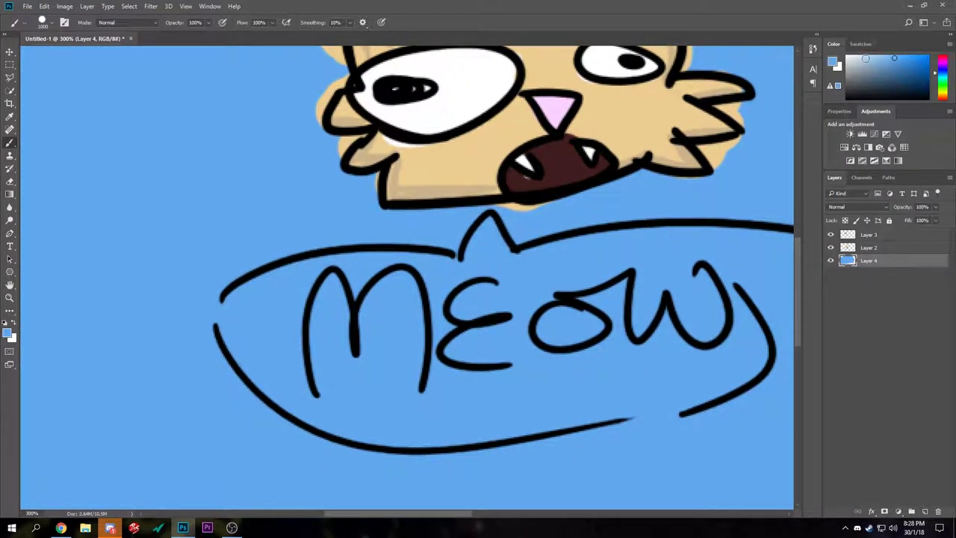
- Fill the inside of the speech bubble with white on Layer 4, using a smaller brush
{"action": "key", "text": "x"}
{"action": "key", "text": "bracketleft"}
{"action": "key", "text": "bracketleft"}
{"action": "key", "text": "bracketleft"}
{"action": "key", "text": "bracketleft"}
{"action": "key", "text": "bracketleft"}
{"action": "key", "text": "bracketleft"}
{"action": "key", "text": "bracketleft"}
{"action": "key", "text": "bracketleft"}
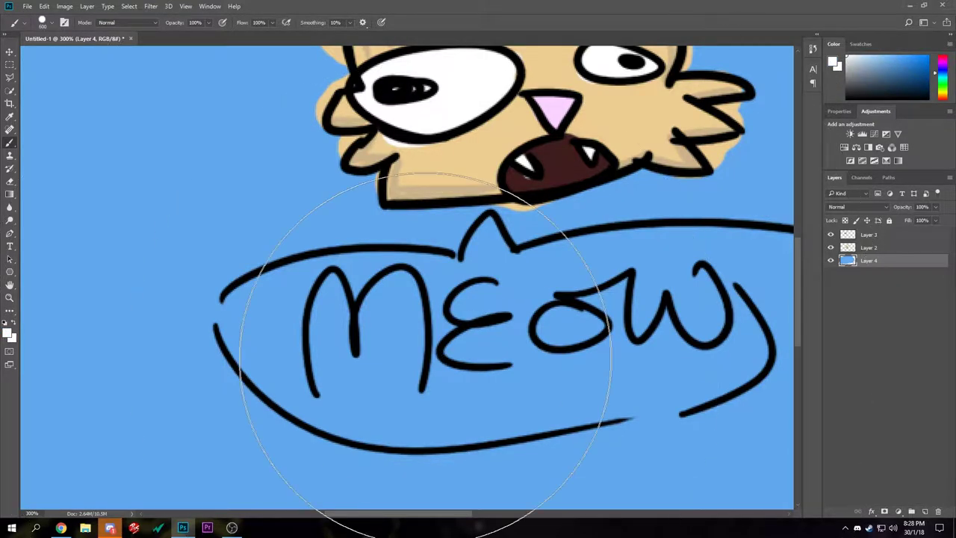
{"action": "mouse_move", "coordinate": [384, 357]}
{"action": "left_mouse_down"}
{"action": "mouse_move", "coordinate": [399, 336]}
{"action": "mouse_move", "coordinate": [581, 337]}
{"action": "mouse_move", "coordinate": [527, 367]}
{"action": "mouse_move", "coordinate": [531, 373]}
{"action": "left_mouse_up"}
{"action": "left_click_drag", "start_coordinate": [691, 337], "coordinate": [507, 342]}
{"action": "left_click_drag", "start_coordinate": [515, 299], "coordinate": [605, 326]}
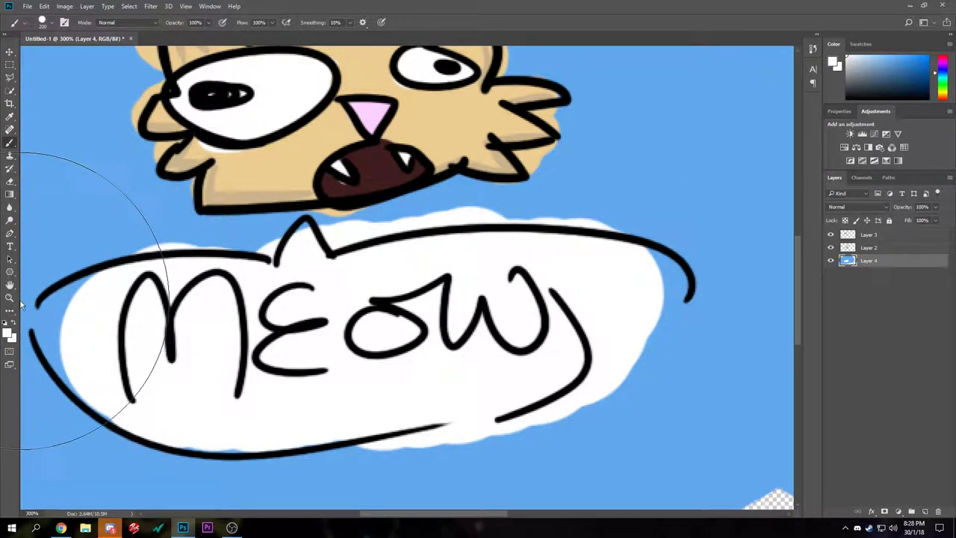
- Examine the full canvas to see how far the blue background reaches around the cat and speech bubble
{"action": "key", "text": "z"}
{"action": "key", "text": "alt"}
{"action": "left_click", "coordinate": [117, 228], "text": "alt"}
{"action": "left_click", "coordinate": [156, 230], "text": "alt"}
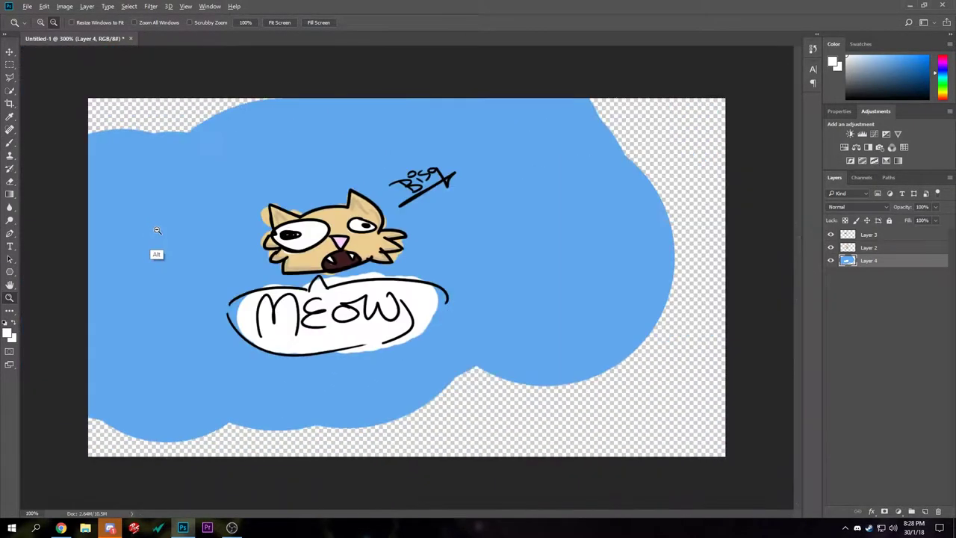
{"action": "left_click", "coordinate": [156, 230], "text": "alt"}
{"action": "left_click", "coordinate": [351, 284]}
{"action": "left_click", "coordinate": [348, 287]}
{"action": "left_click", "coordinate": [347, 286]}
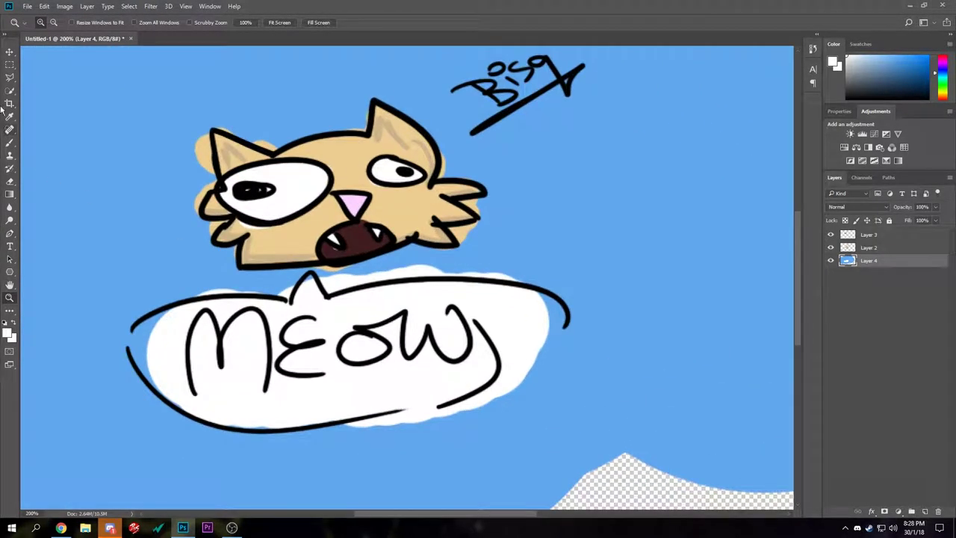
- Merge Layer 3, Layer 2 and Layer 4 into a single layer
{"action": "left_click", "coordinate": [883, 235]}
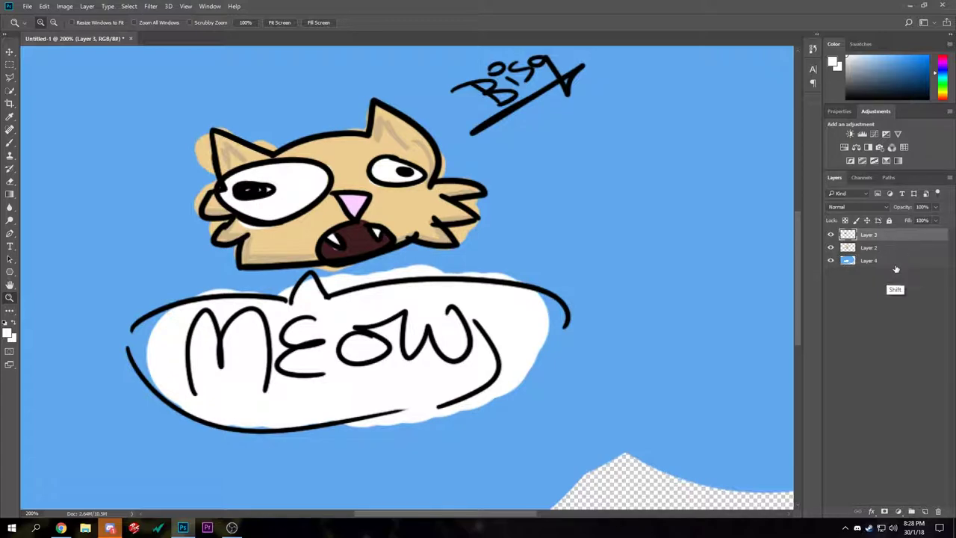
{"action": "left_click", "coordinate": [882, 259], "text": "shift"}
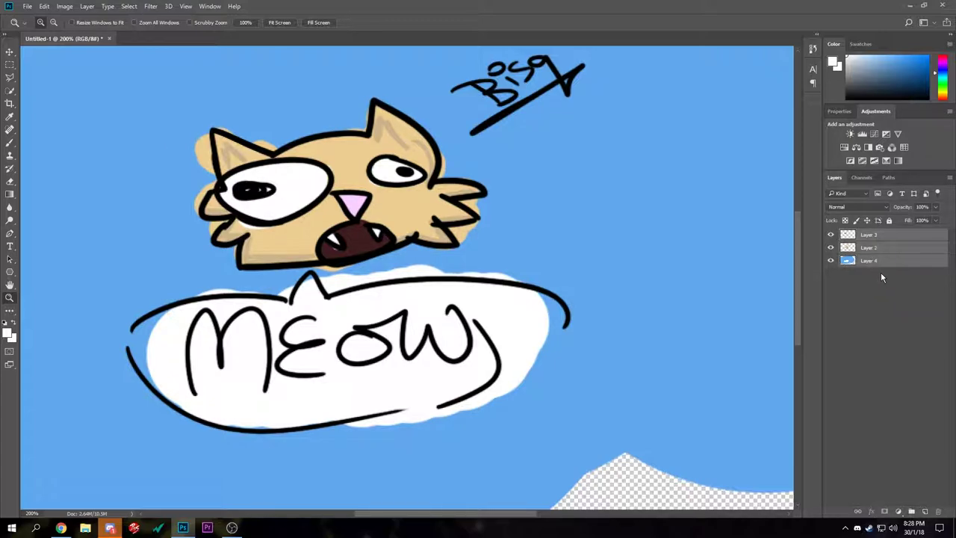
{"action": "right_click", "coordinate": [880, 258]}
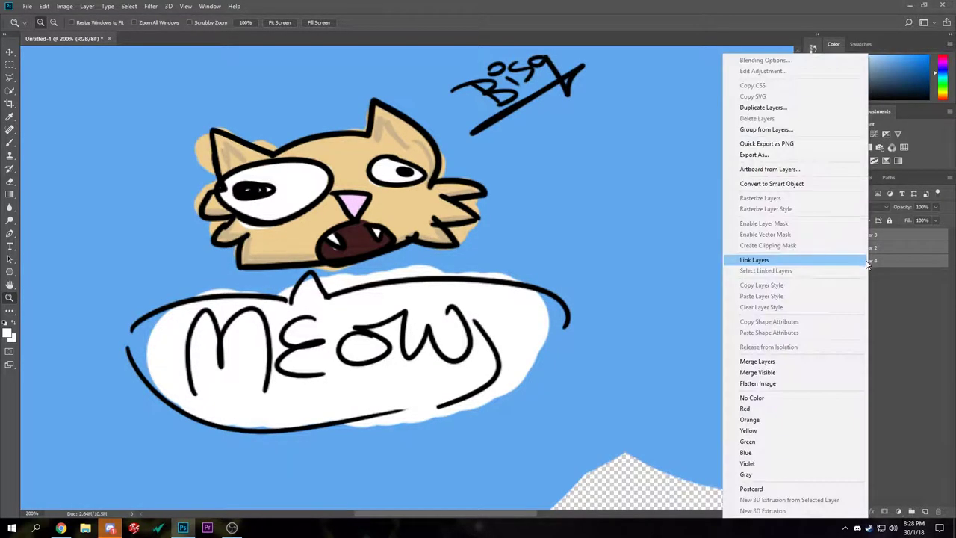
{"action": "left_click", "coordinate": [757, 361]}
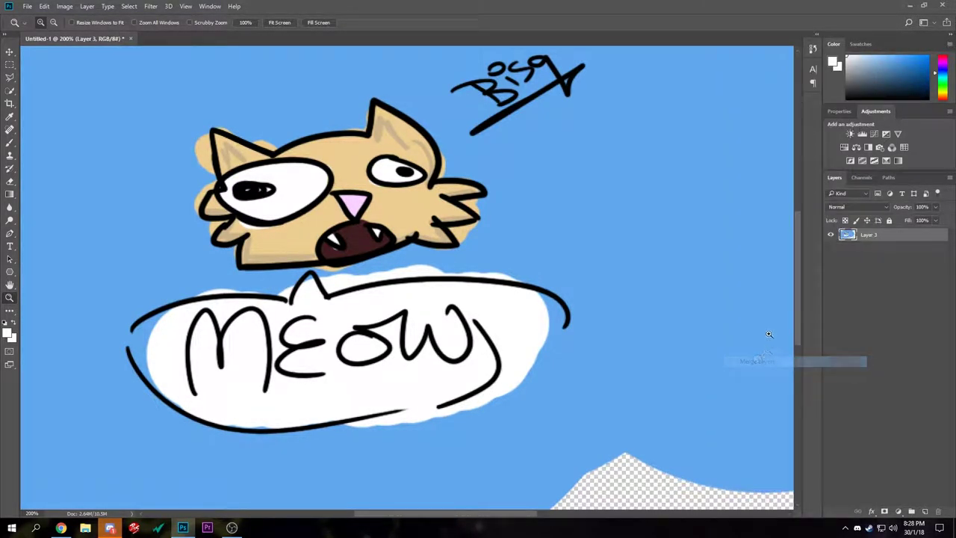
- Crop the image to a rectangular selection around the cat, speech bubble and signature, and clear the selection
{"action": "left_click", "coordinate": [10, 65]}
{"action": "left_click_drag", "start_coordinate": [572, 108], "coordinate": [590, 122]}
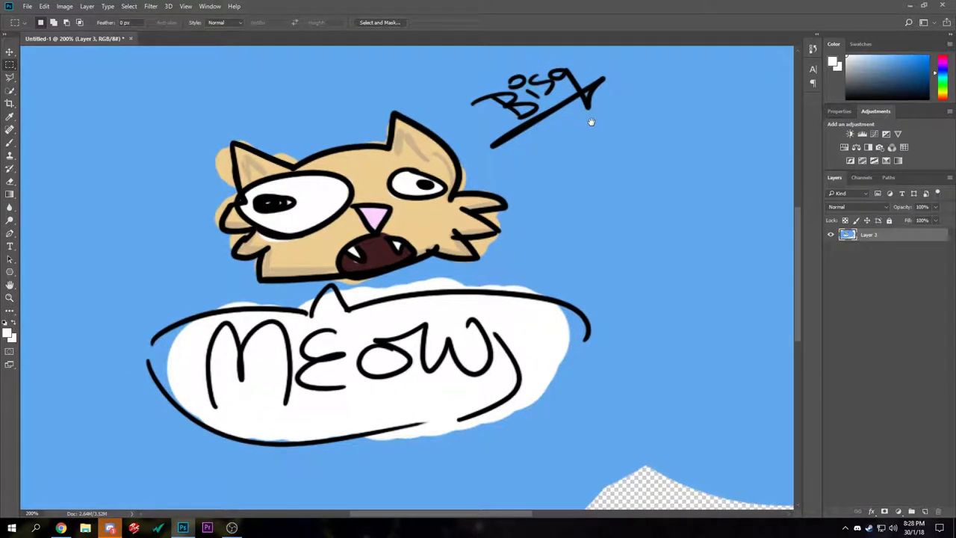
{"action": "left_click_drag", "start_coordinate": [621, 48], "coordinate": [127, 468]}
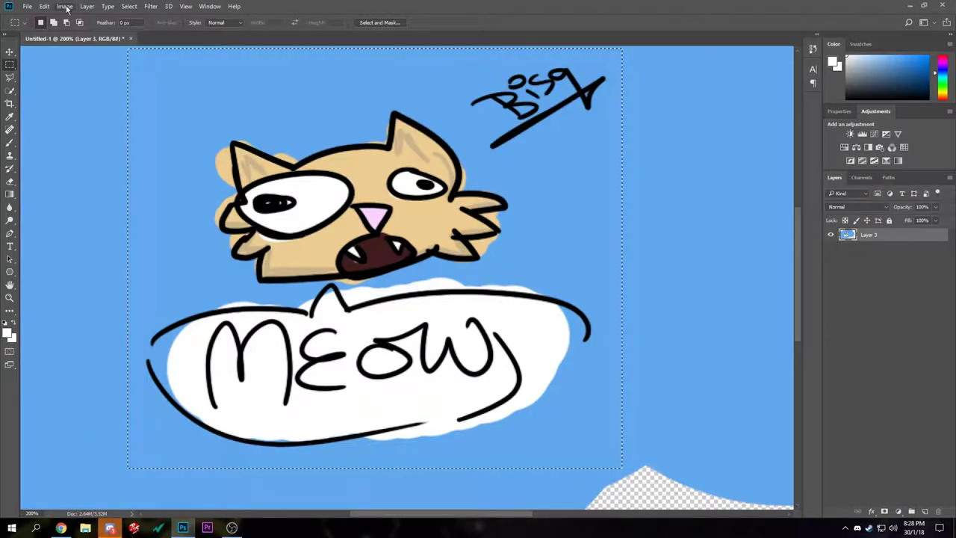
{"action": "left_click", "coordinate": [65, 7]}
{"action": "left_click", "coordinate": [74, 105]}
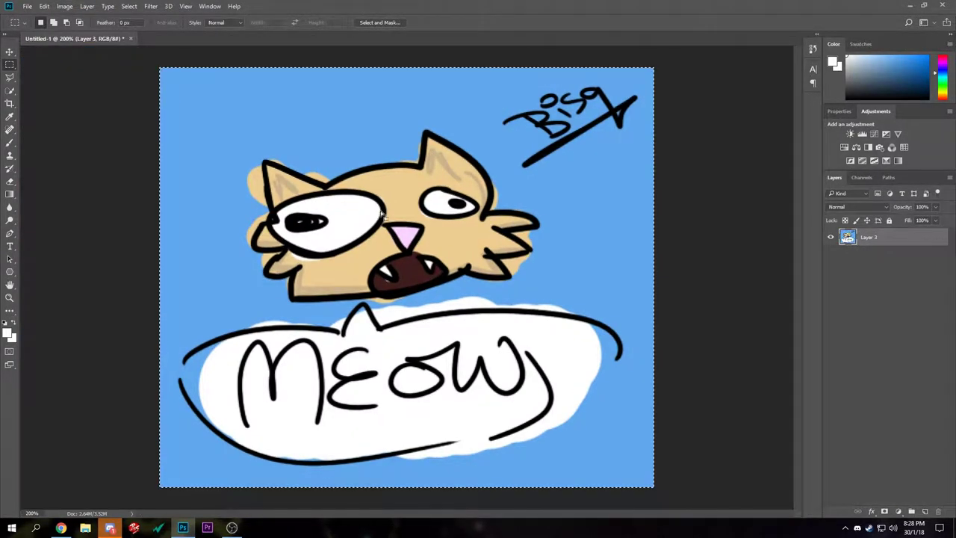
{"action": "key", "text": "ctrl+d"}
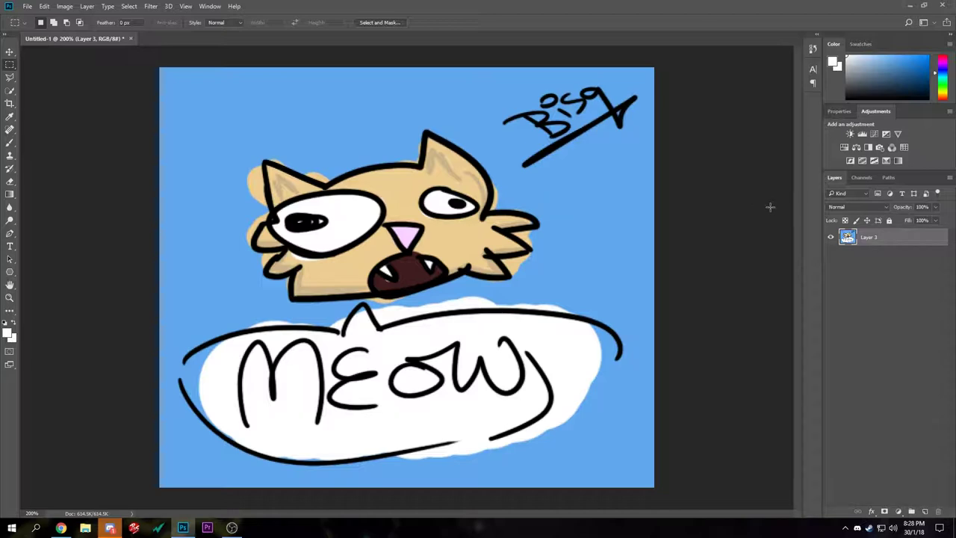